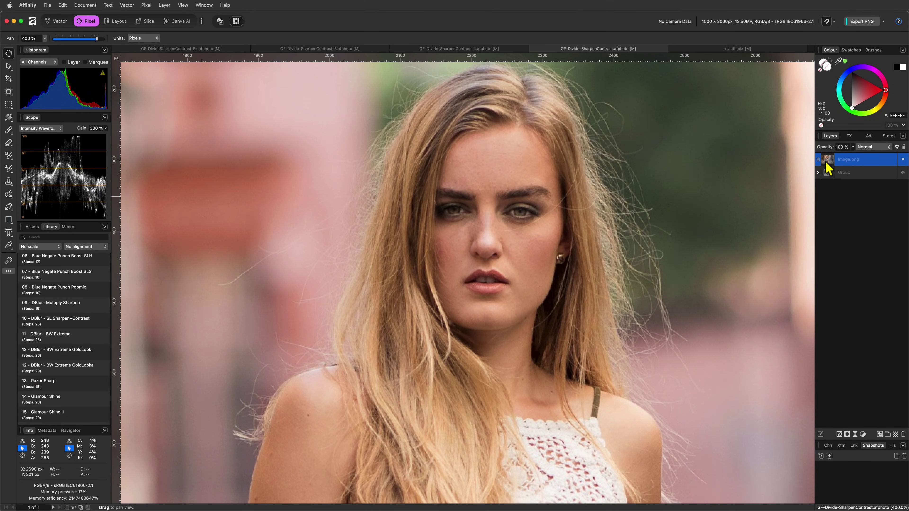
- Duplicate the photo and give the top copy an Invert adjustment and a Gaussian Blur live filter
key("super+j")
key("super+j")
left_click(863, 434)
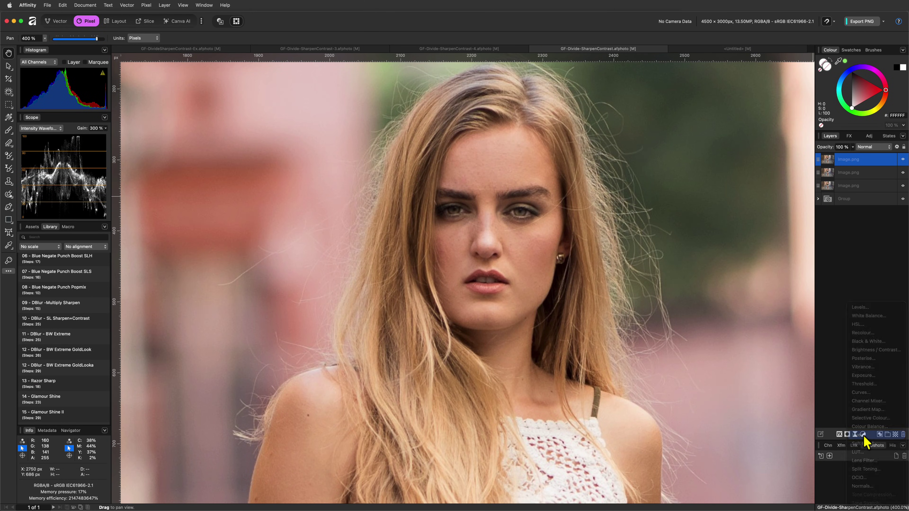
left_click(864, 435)
left_click(855, 434)
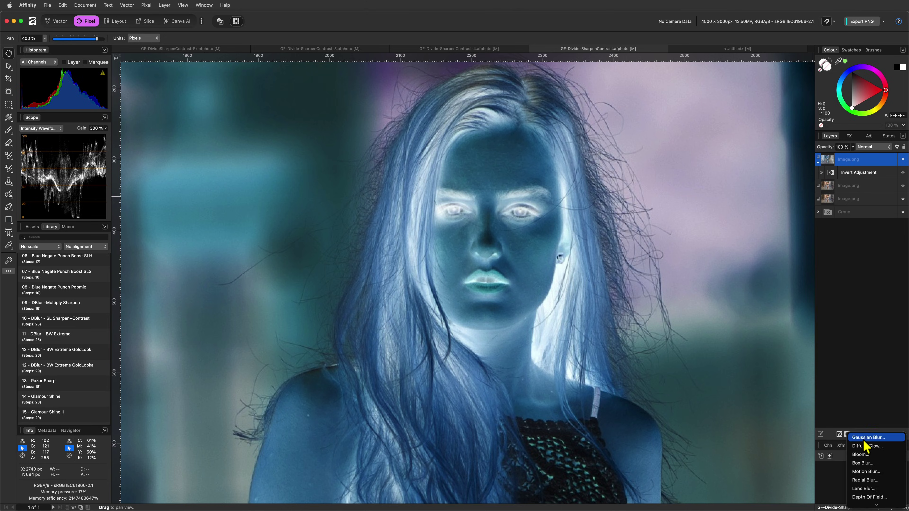
left_click(864, 440)
left_click(855, 146)
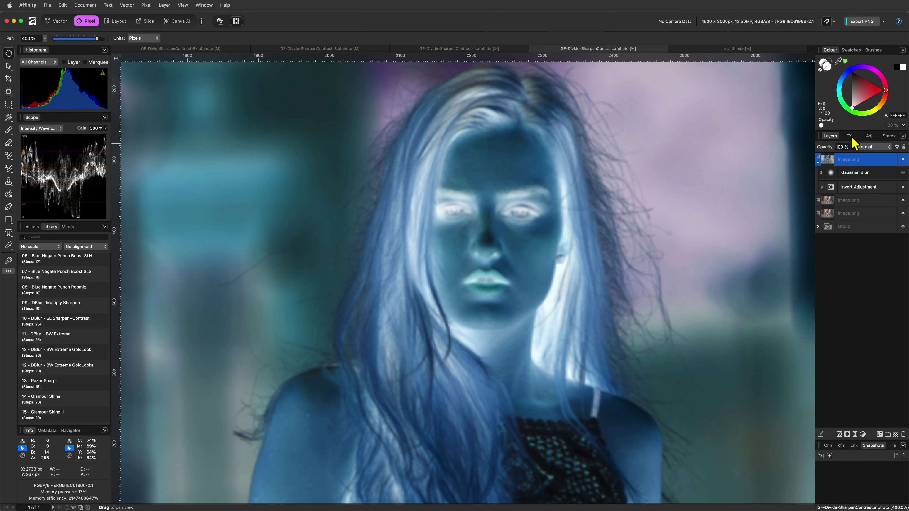
- Blend the top copy in Average mode and group it with the second photo copy
left_click(873, 133)
left_click(873, 382)
left_click(817, 148)
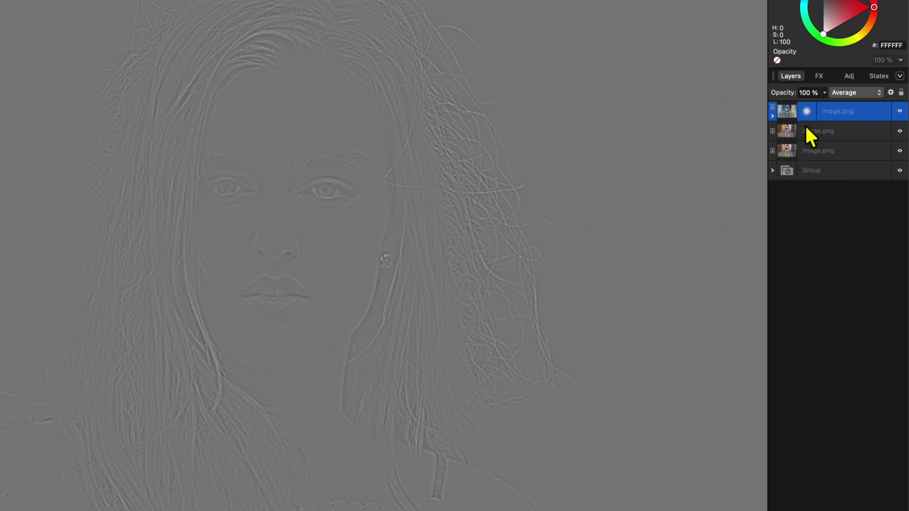
left_click(819, 165, "shift")
key("super+g")
left_click(848, 93)
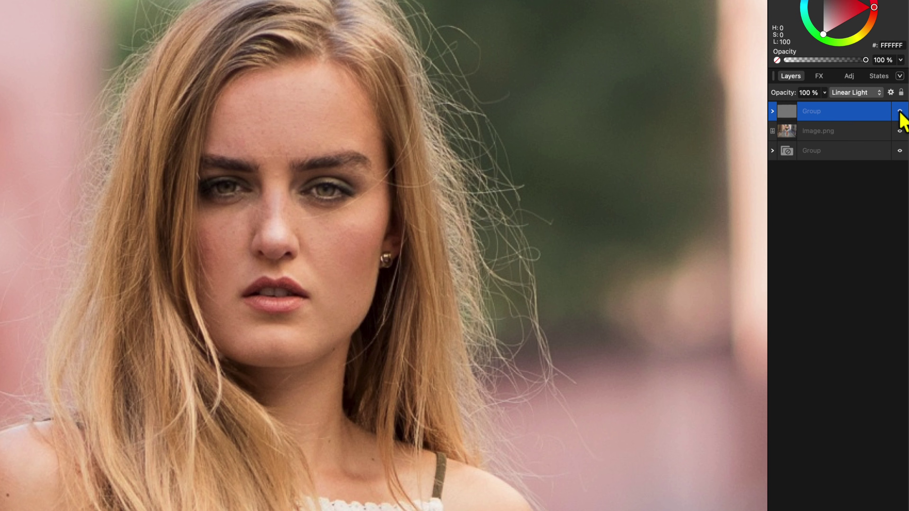
- Expand the group and hide the top copy's Invert adjustment
left_click(900, 112)
left_click(772, 111)
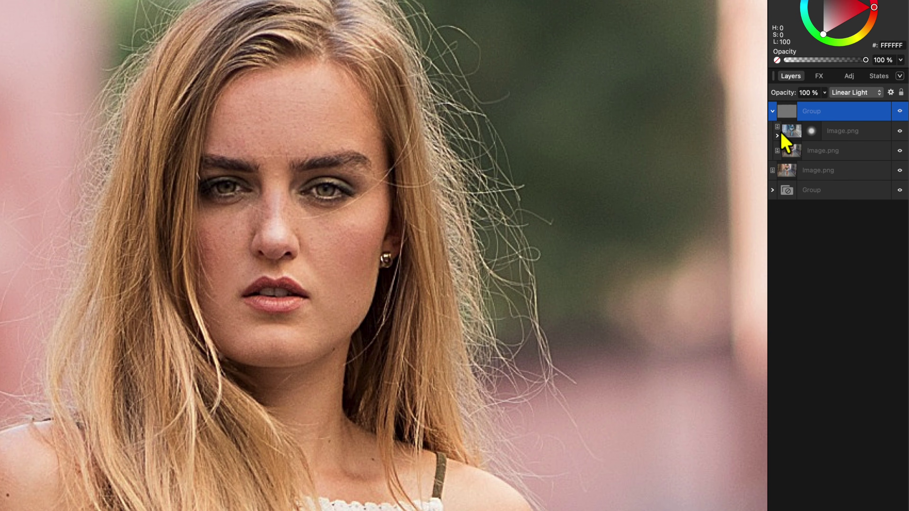
left_click(777, 134)
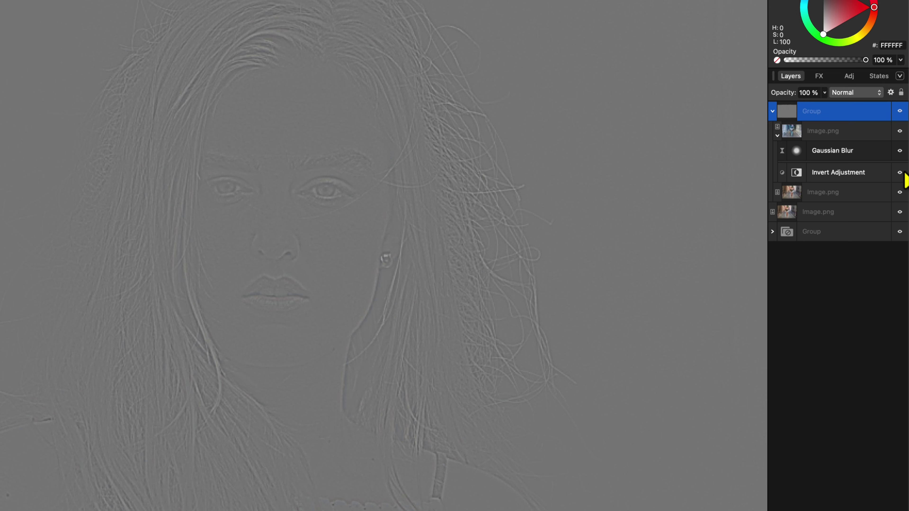
left_click(899, 172)
- Switch the top photo copy's blend mode from Average to Divide
left_click(841, 130)
left_click(855, 93)
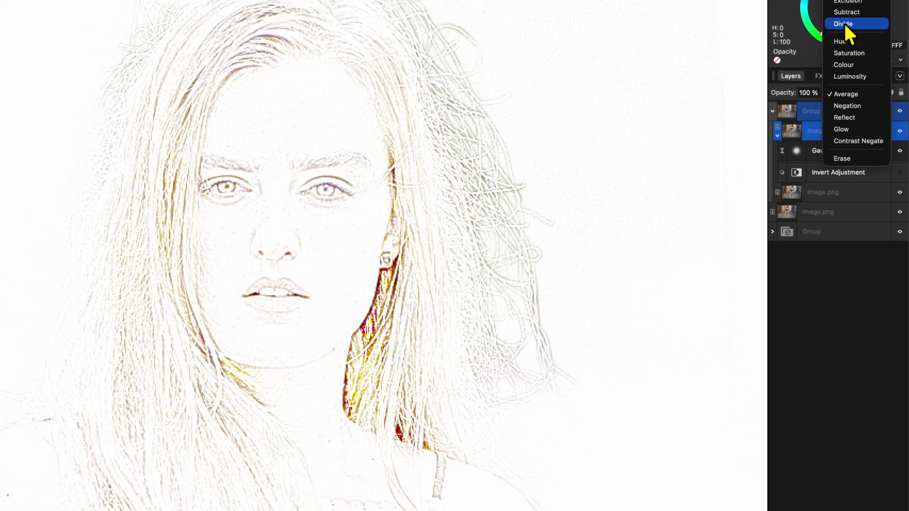
left_click(848, 24)
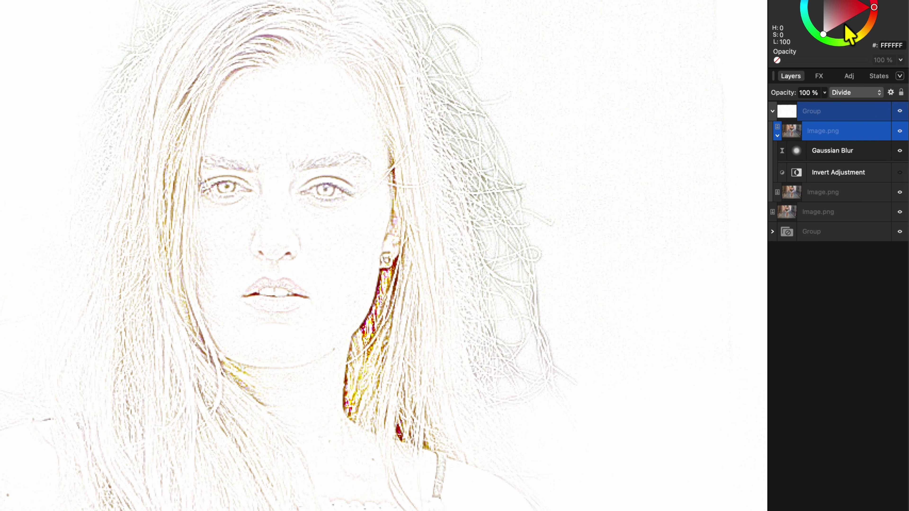
left_click(815, 116)
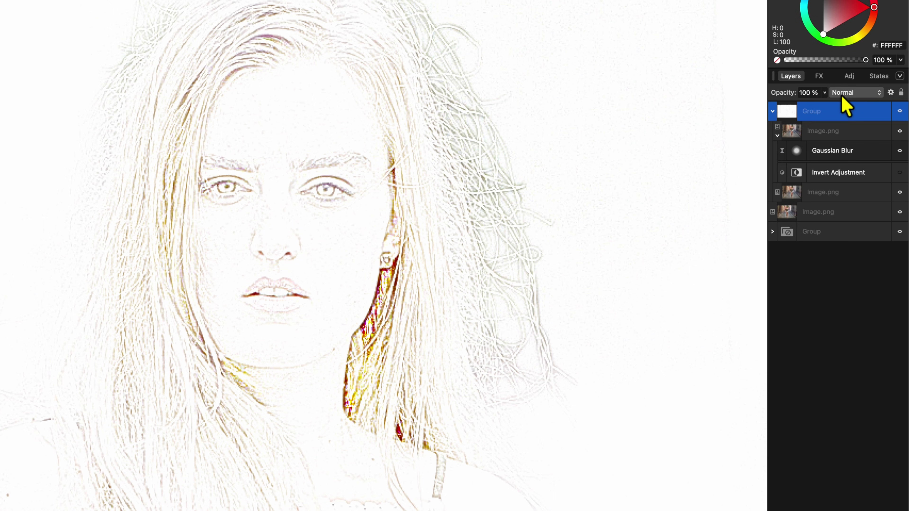
left_click(845, 93)
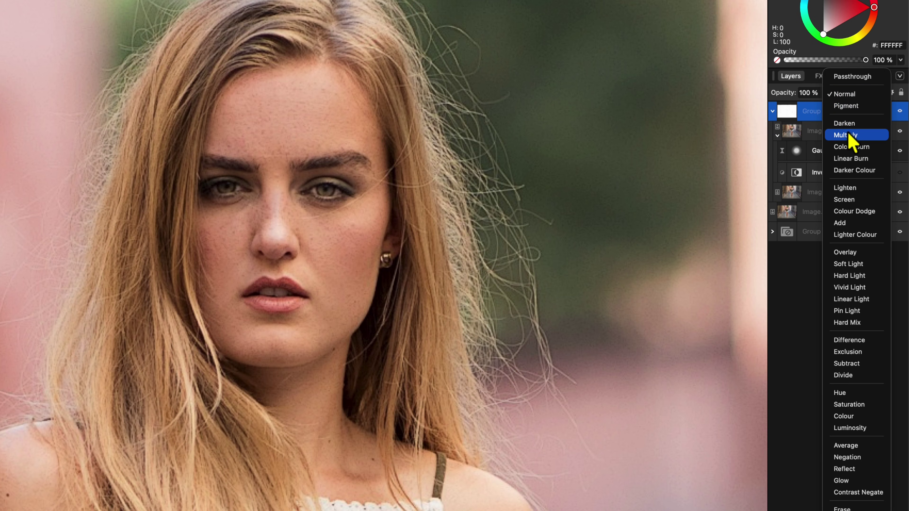
- Set the group's blend mode to Multiply
left_click(850, 138)
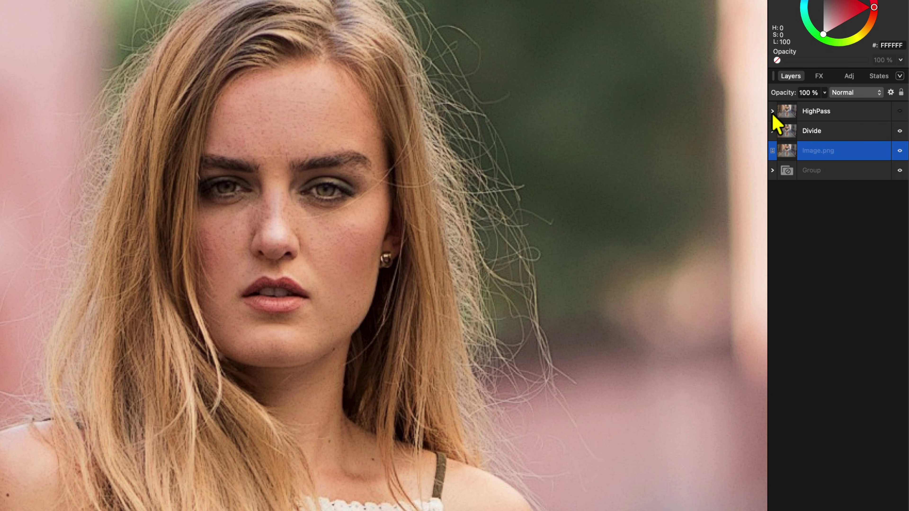
- Open the Sharpen HP layer's blend ranges and give the source range a sharp cutoff
left_click(772, 111)
left_click(899, 111)
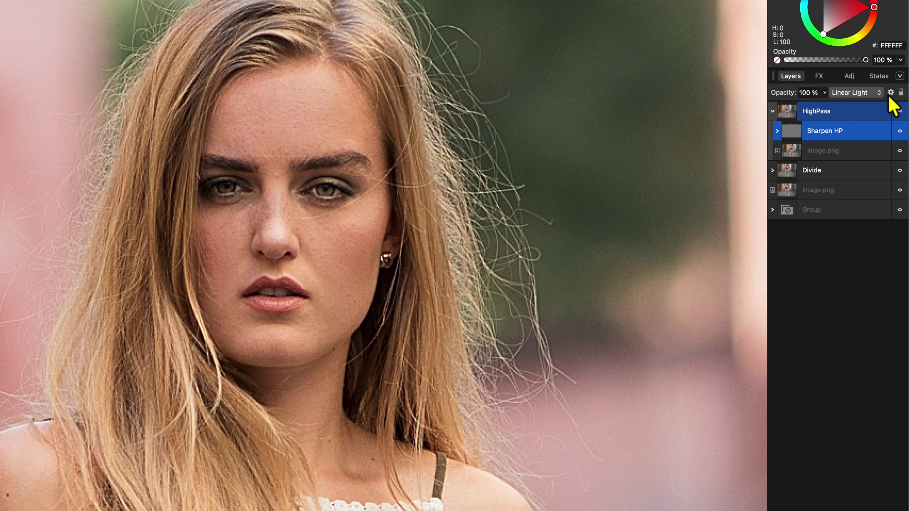
left_click(891, 92)
left_click(457, 201)
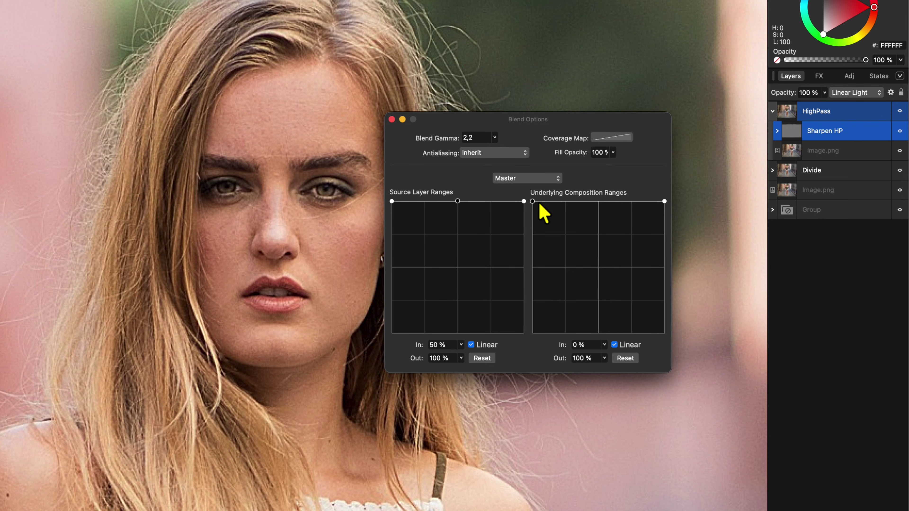
left_click_drag(523, 201, 493, 333)
left_click(471, 345)
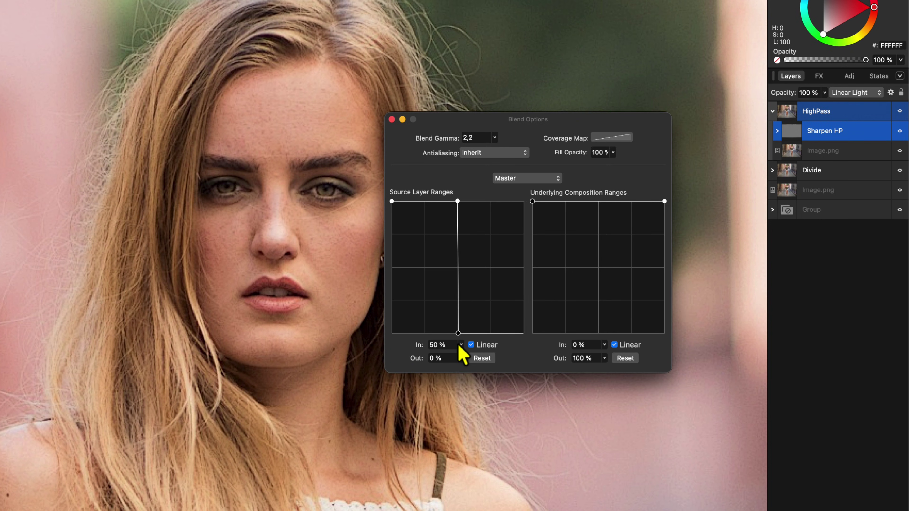
left_click(391, 119)
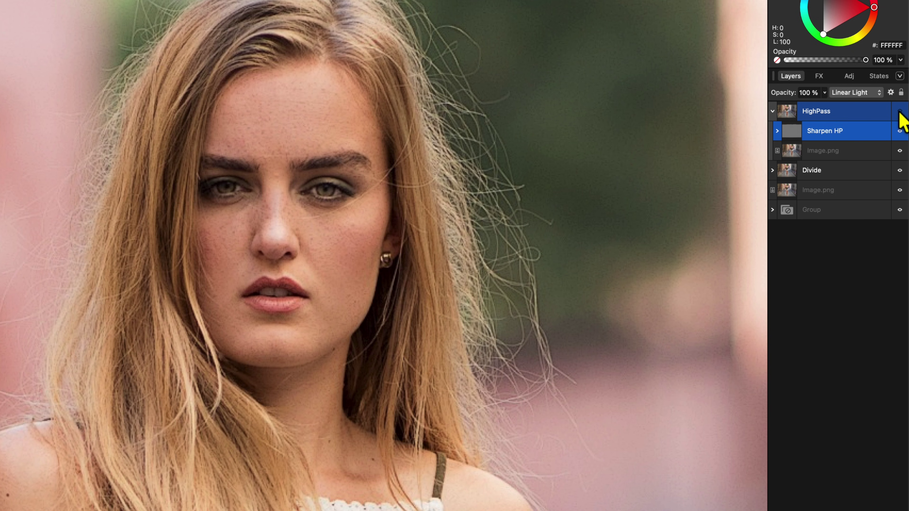
- Reshape the source range into a ramp from 51% to 100% and compare HighPass on and off
left_click(891, 93)
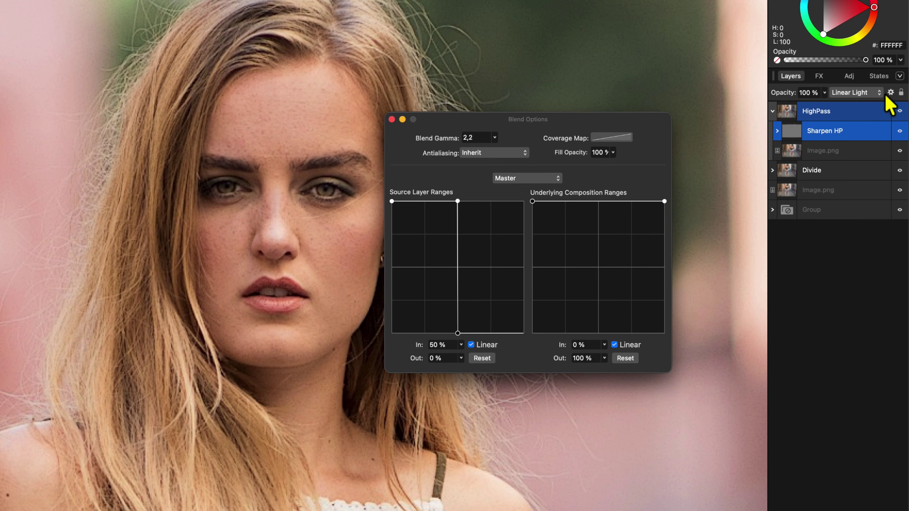
left_click_drag(459, 326, 538, 199)
left_click_drag(393, 201, 463, 345)
left_click(460, 201)
left_click(392, 119)
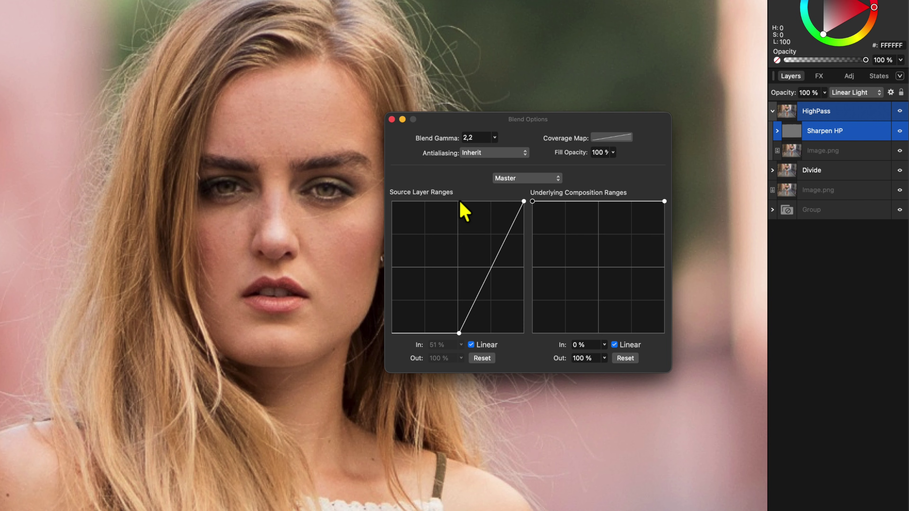
left_click(392, 119)
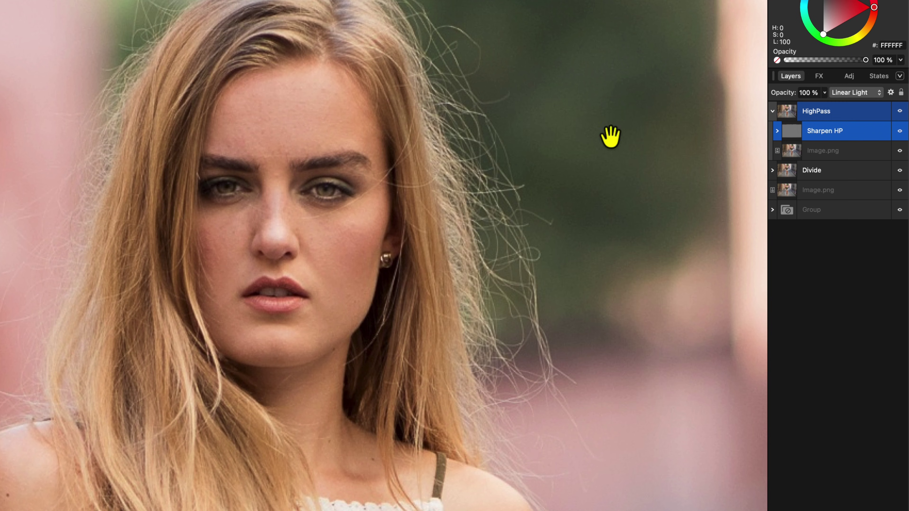
left_click(899, 112)
left_click(899, 112)
left_click(899, 112)
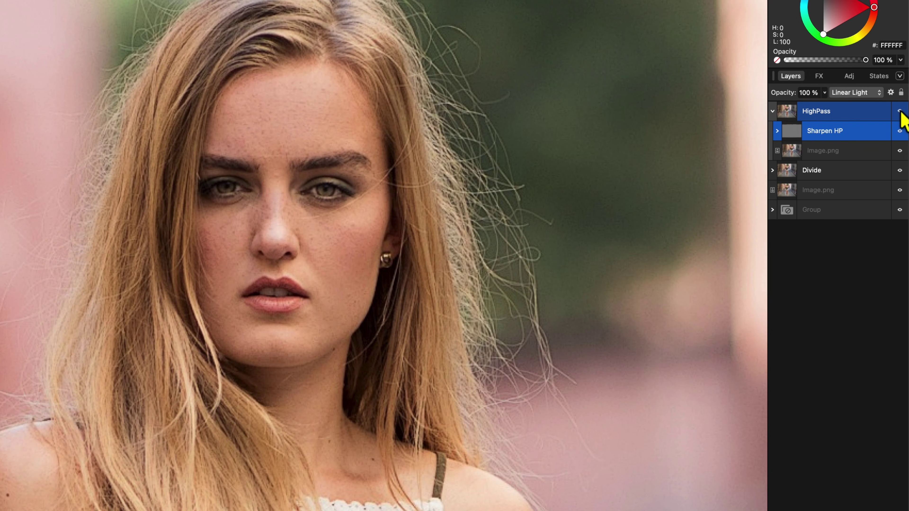
- Compare the HighPass sharpening on and off, then duplicate the photo layer
left_click(899, 111)
left_click(899, 112)
left_click(899, 112)
left_click(899, 111)
left_click(899, 112)
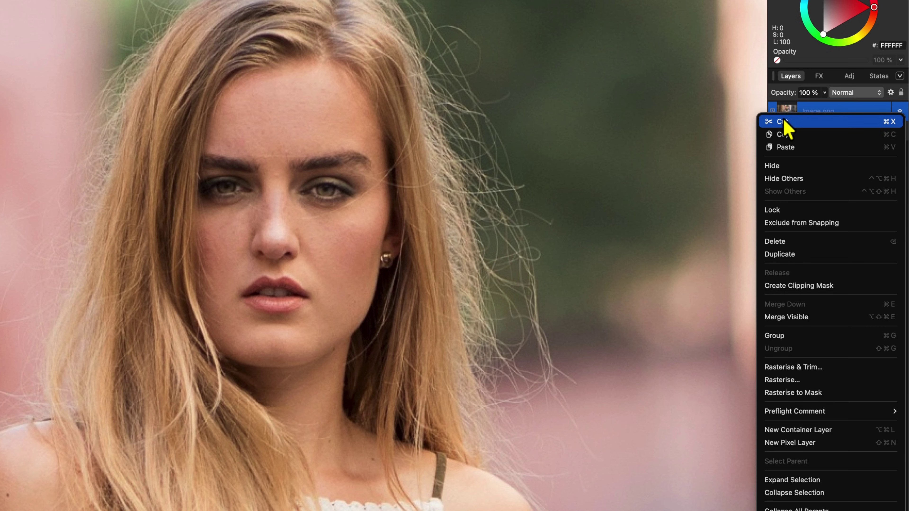
left_click(816, 255)
right_click(785, 117)
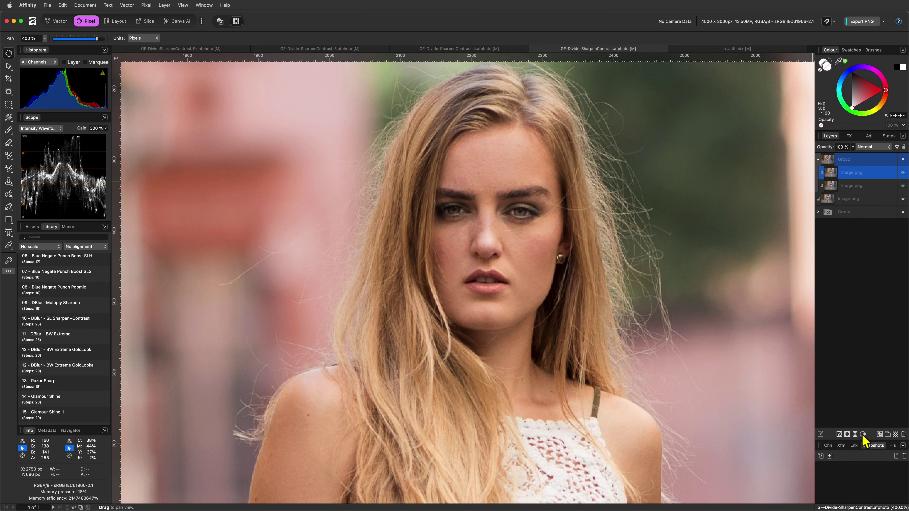
- Add a Gaussian Blur live filter of about 1.6 px to the top photo copy
left_click(855, 434)
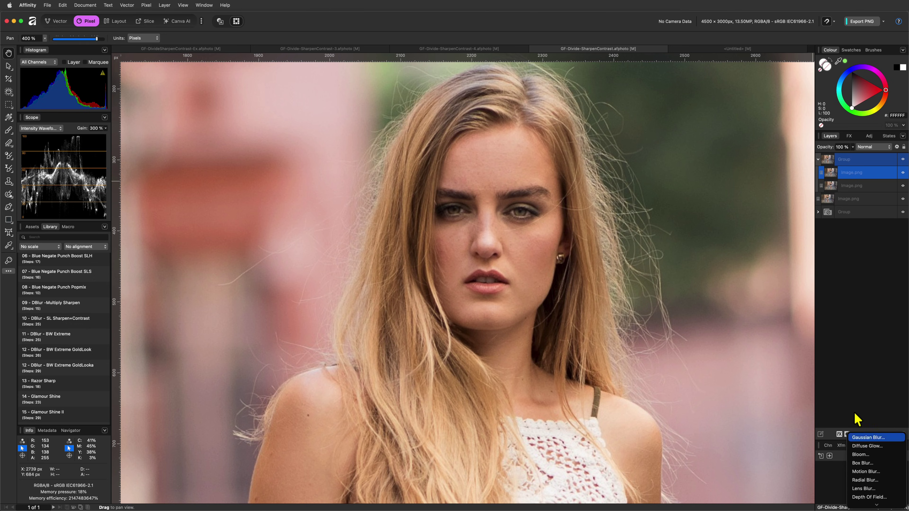
left_click(858, 435)
left_click_drag(694, 477, 715, 480)
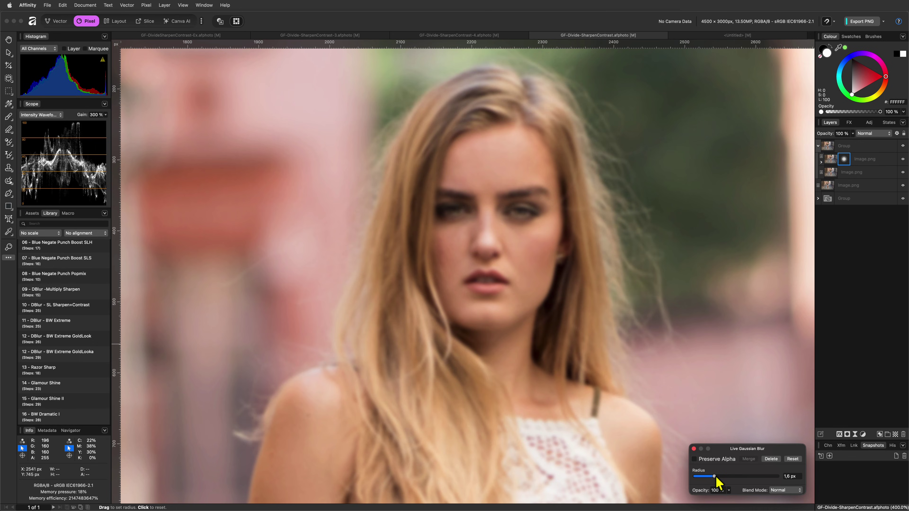
left_click(693, 449)
- Add a Levels adjustment and nest it inside the blurred photo copy
left_click(839, 162)
left_click(862, 434)
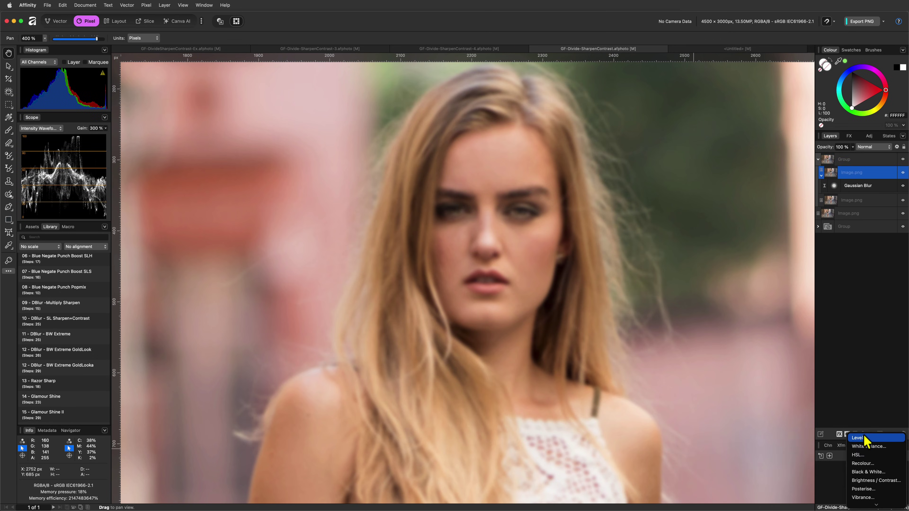
left_click(866, 442)
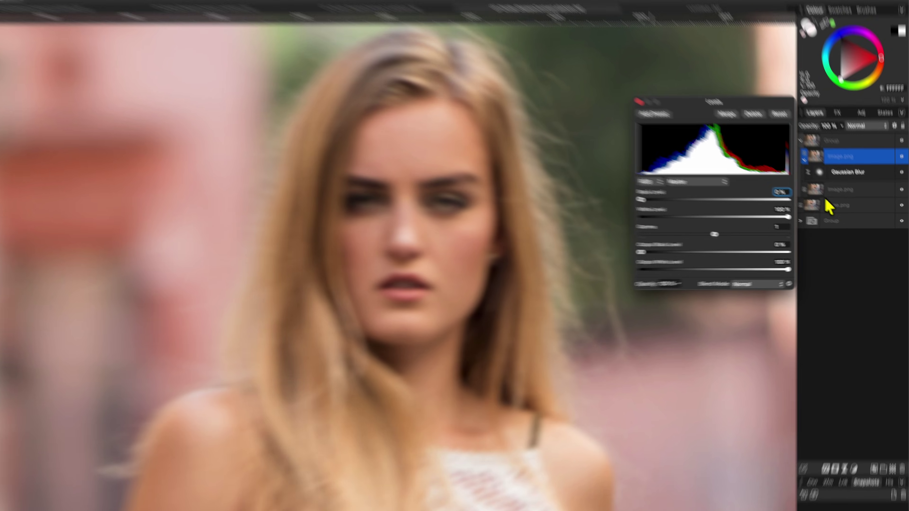
left_click_drag(812, 163, 828, 150)
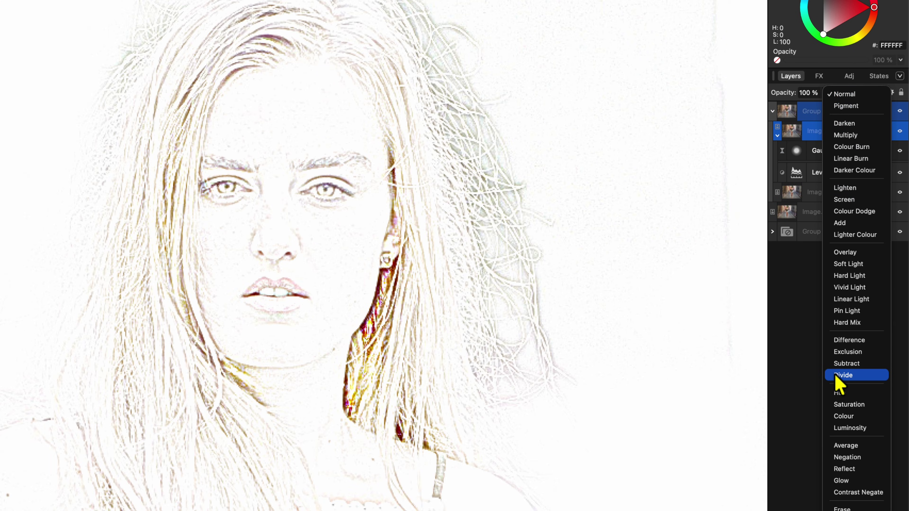
- Blend the top copy in Divide and increase its Gaussian Blur radius to bring back detail
left_click(837, 376)
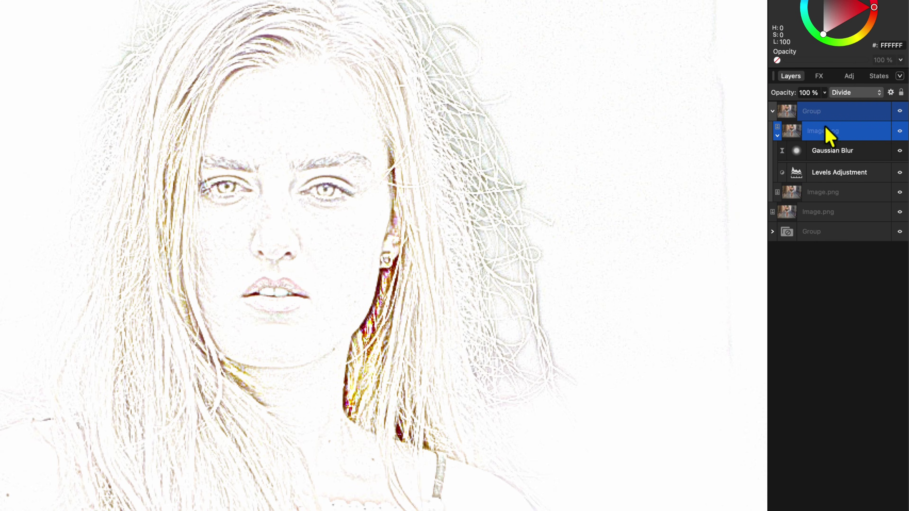
double_click(798, 151)
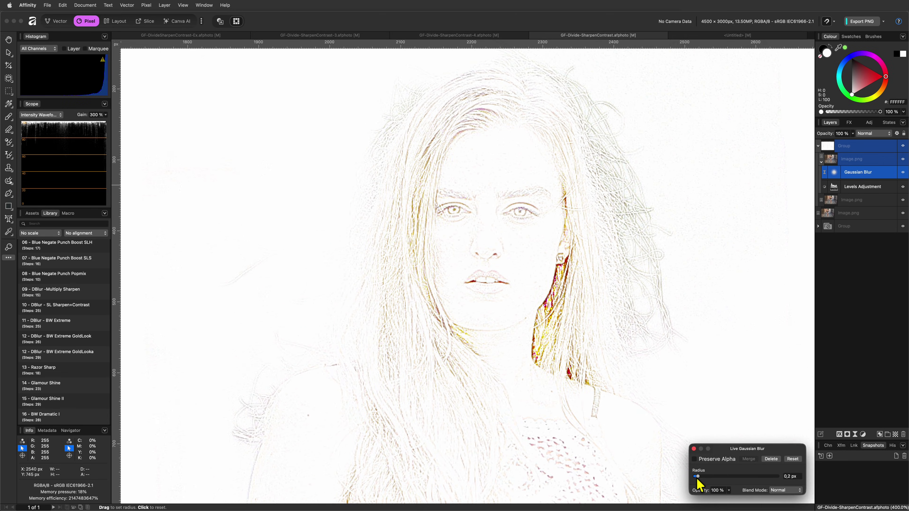
mouse_move(697, 480)
left_mouse_down()
mouse_move(723, 479)
mouse_move(715, 486)
left_mouse_up()
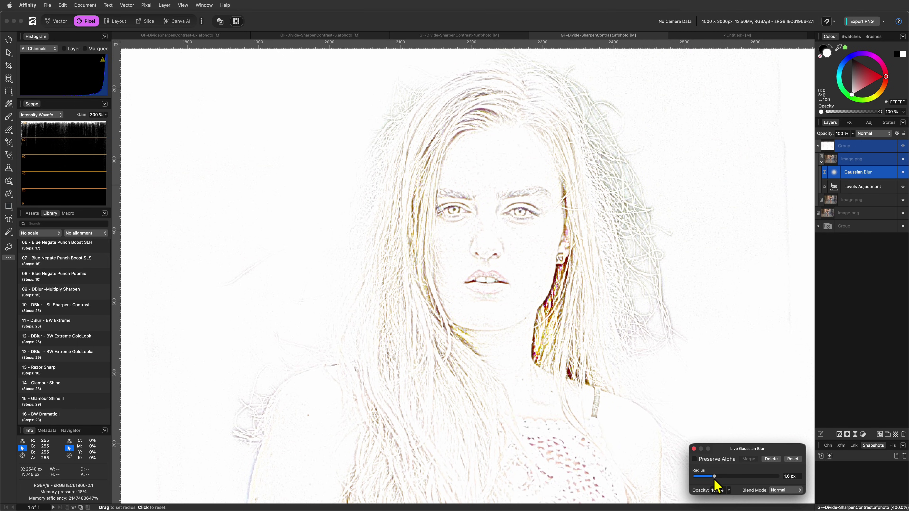
left_click(694, 449)
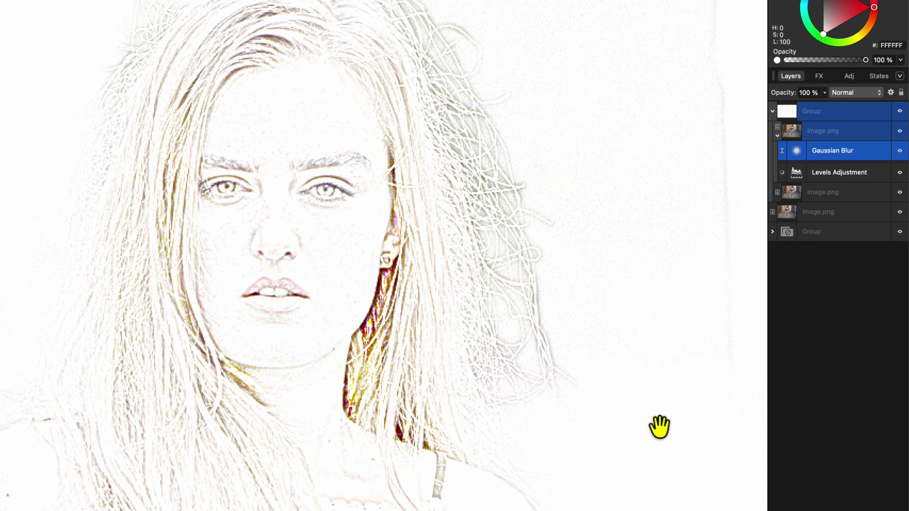
left_click(786, 114)
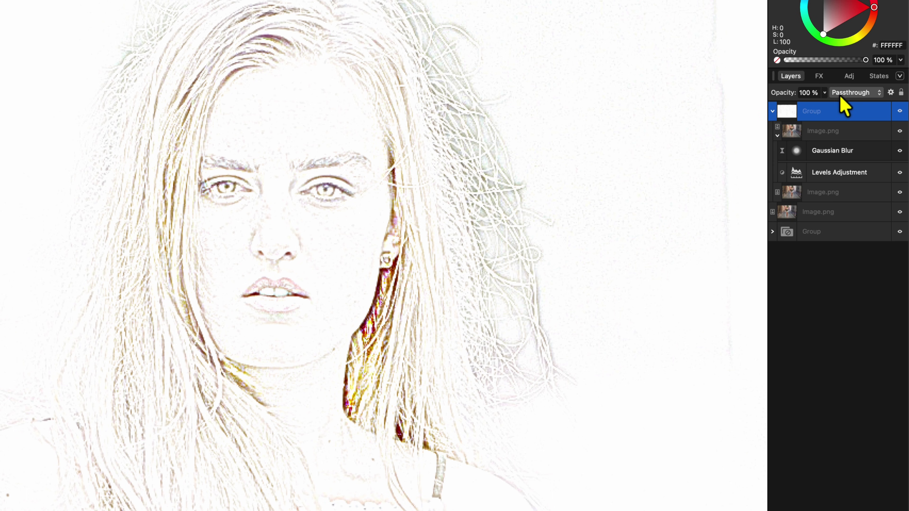
left_click(847, 93)
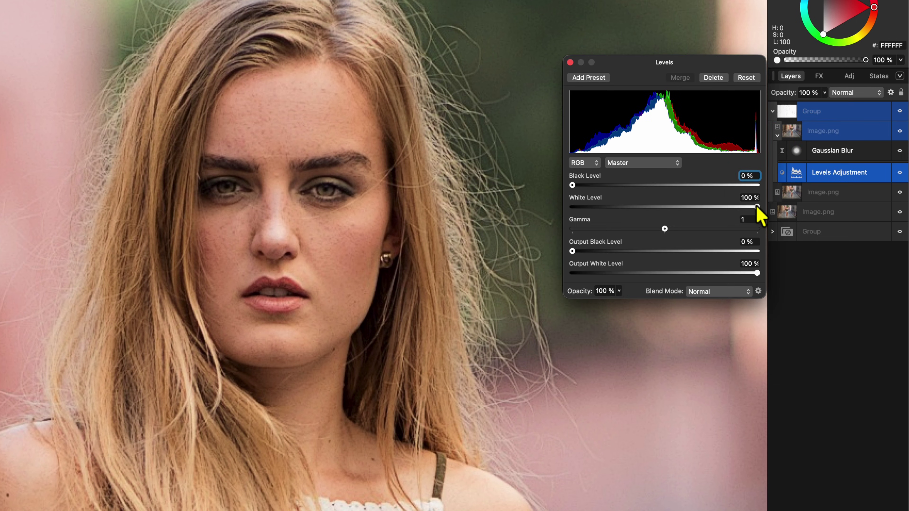
- Set the inner Levels to White Level 92% and Output Black 8%, then fit the photo
mouse_move(757, 206)
left_mouse_down()
mouse_move(732, 207)
mouse_move(758, 207)
mouse_move(741, 207)
left_mouse_up()
left_click_drag(573, 251, 587, 251)
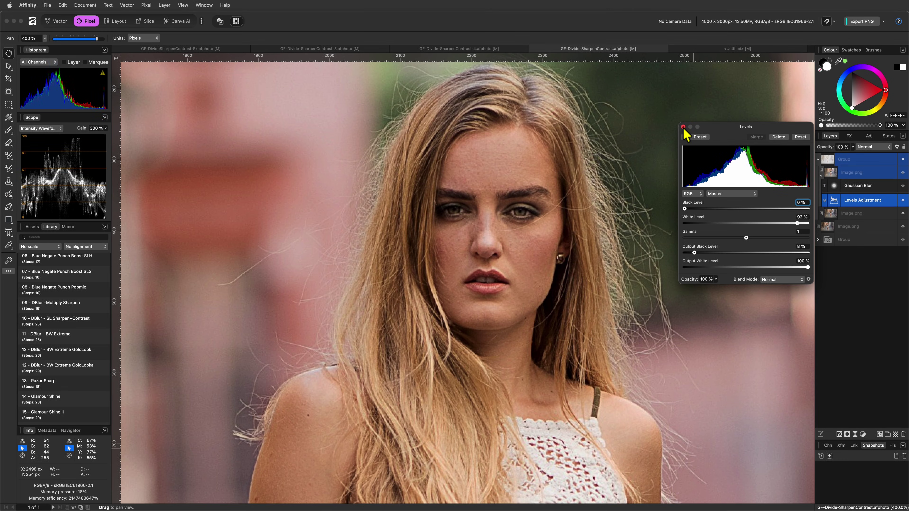
left_click(683, 127)
key("super+0")
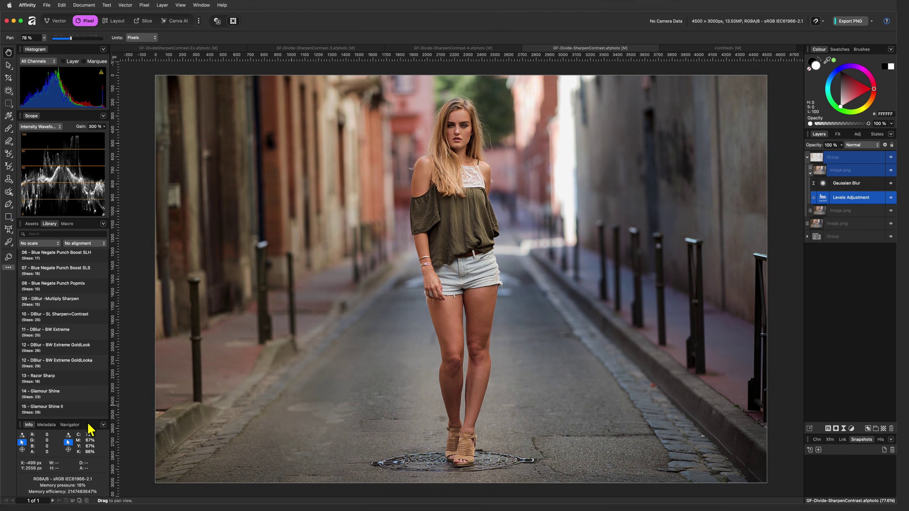
- Zoom back to the face and switch the divide-blur group's blending to Soft Light
left_click(54, 330)
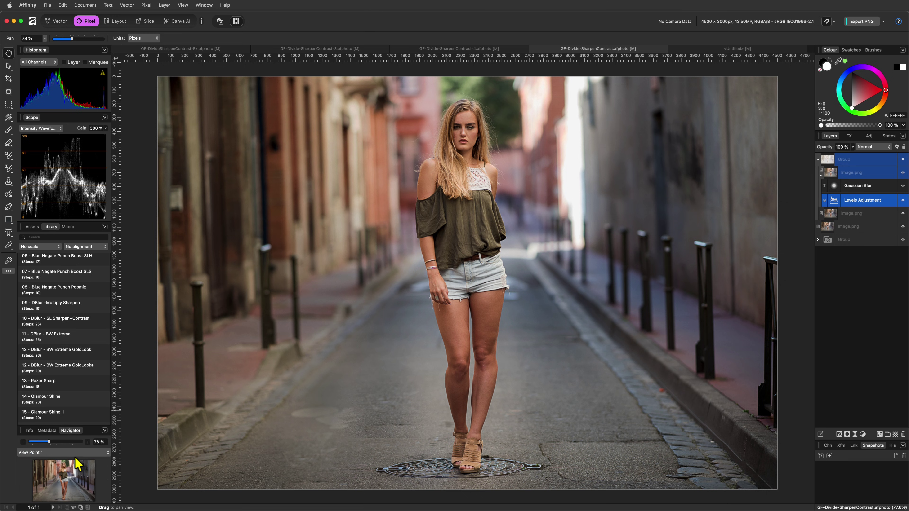
left_click(49, 347)
left_click(31, 430)
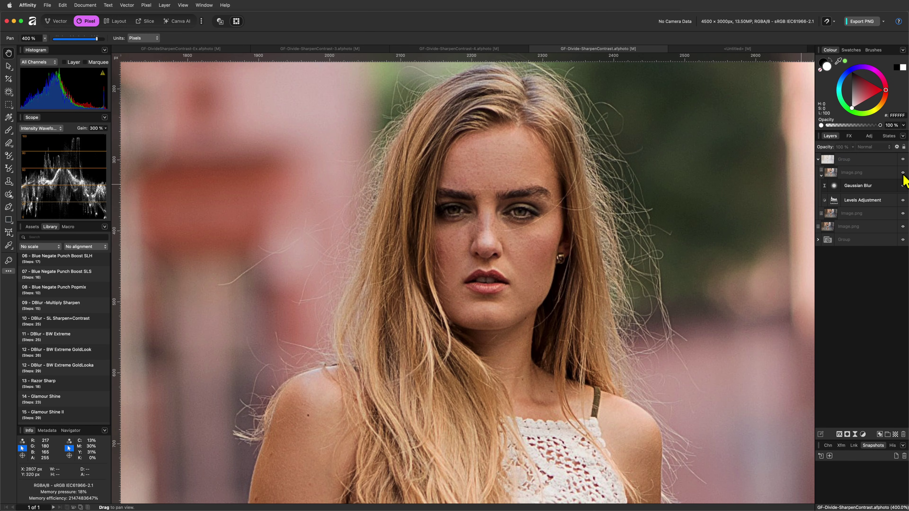
left_click(852, 159)
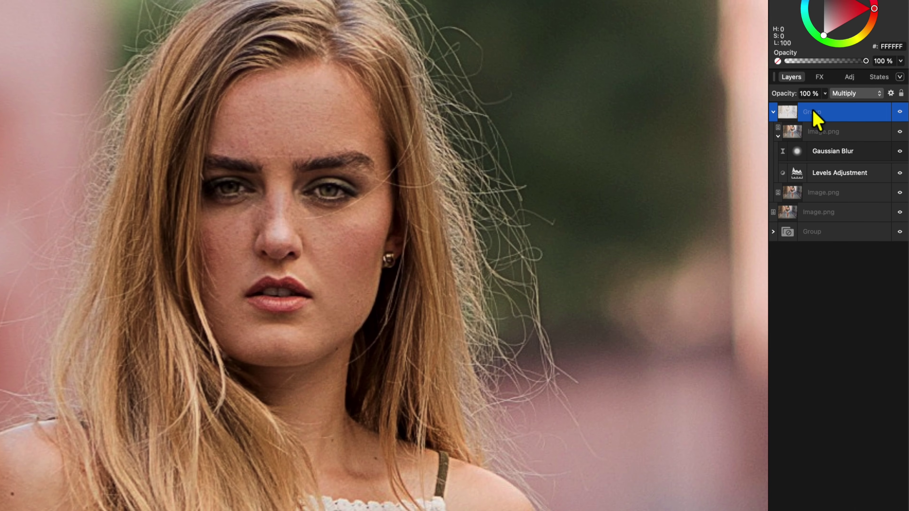
left_click(869, 147)
left_click(869, 161)
left_click(858, 103)
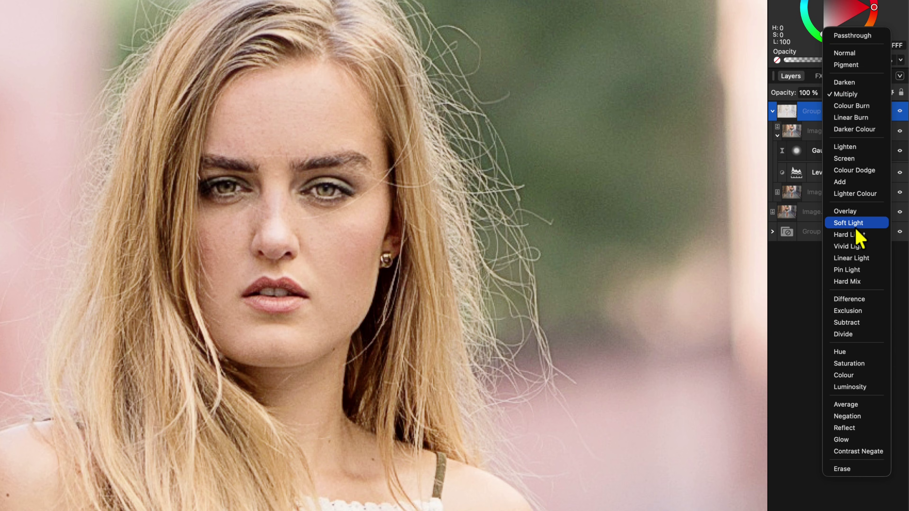
left_click(856, 226)
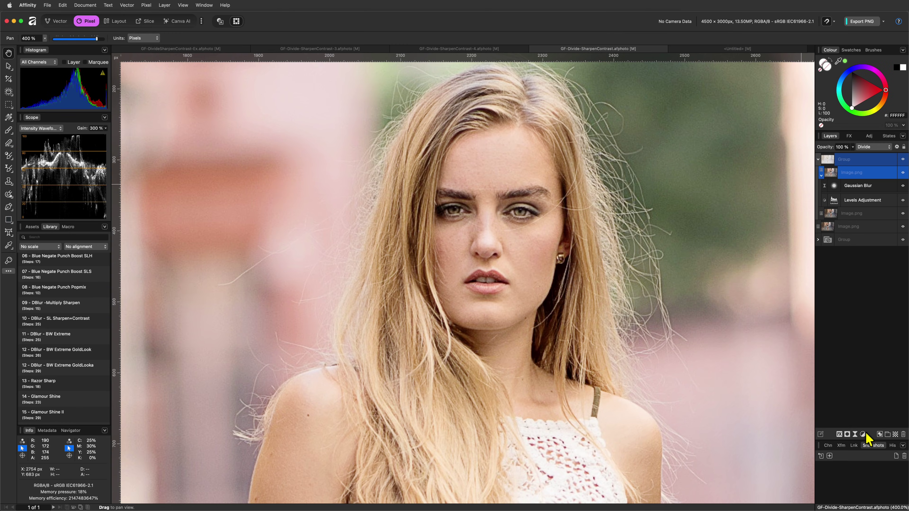
- Add a new Levels adjustment to the group with lowered output white, keeping the group on Soft Light
left_click(863, 434)
left_click(865, 437)
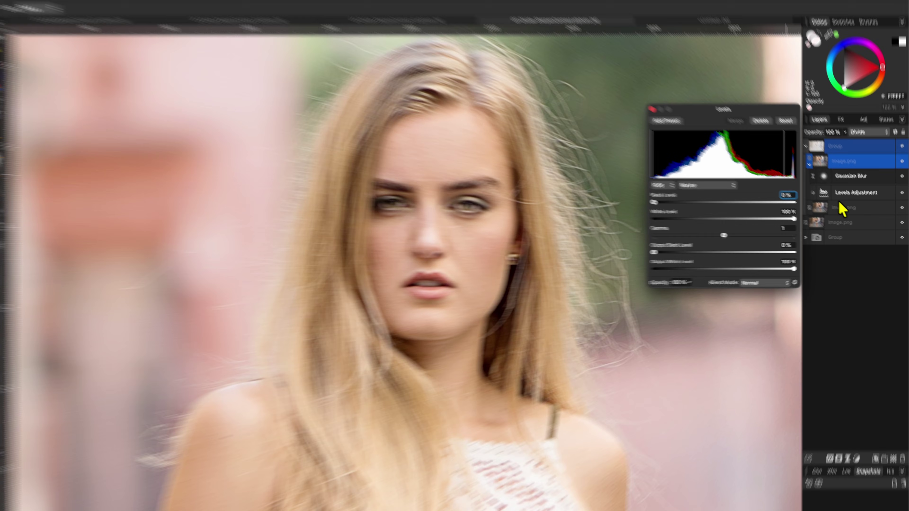
left_click_drag(808, 267, 752, 272)
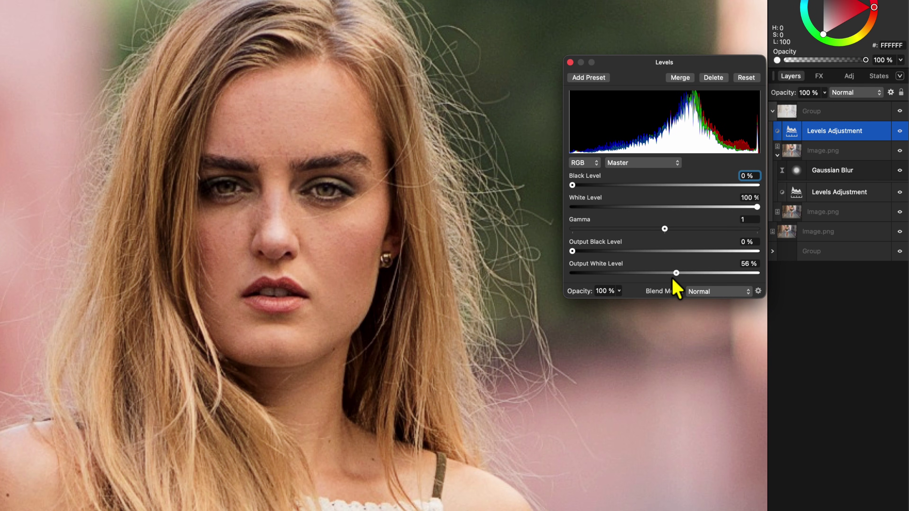
left_click_drag(673, 278, 663, 279)
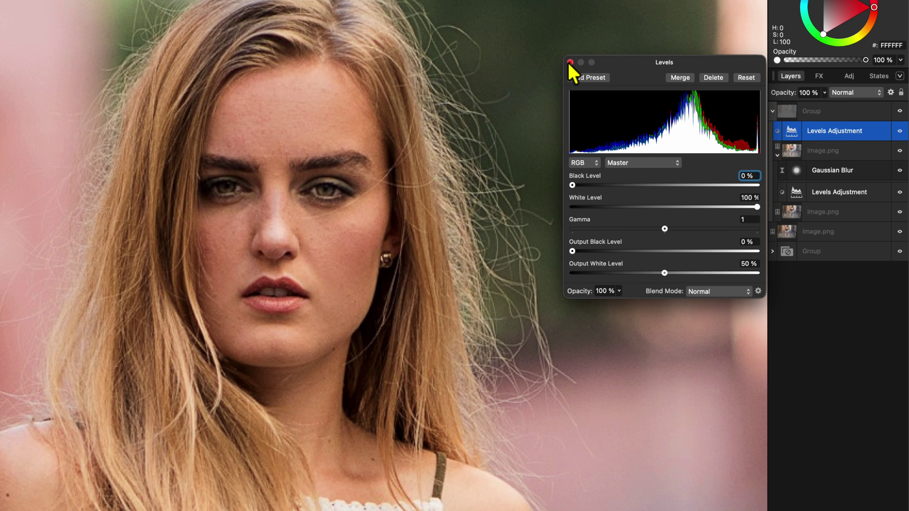
left_click(570, 62)
left_click(833, 112)
left_click(853, 92)
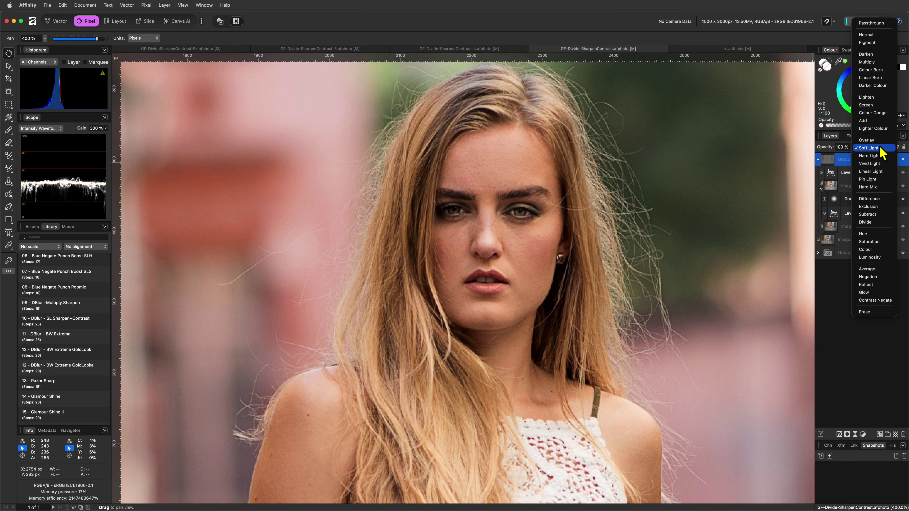
left_click(879, 148)
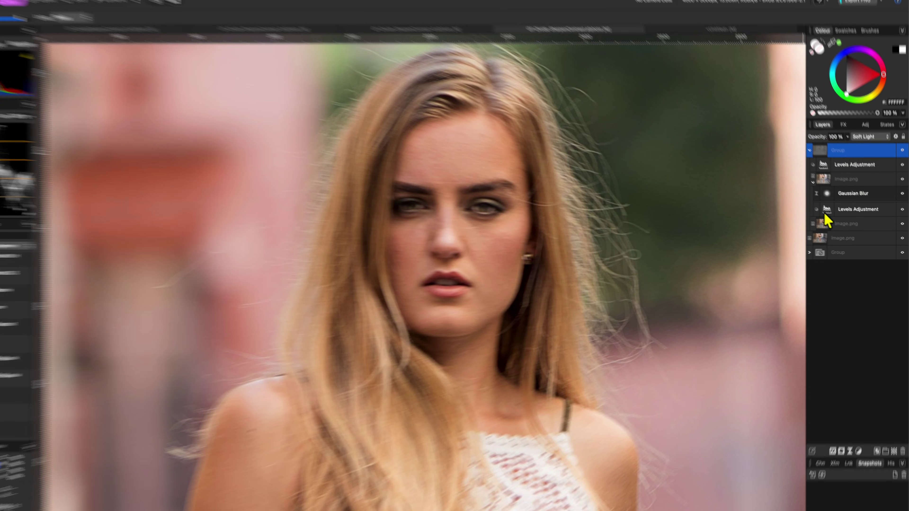
- Fit the photo and fine-tune the top Levels to black 27%, white 81%, output white 62%
double_click(833, 213)
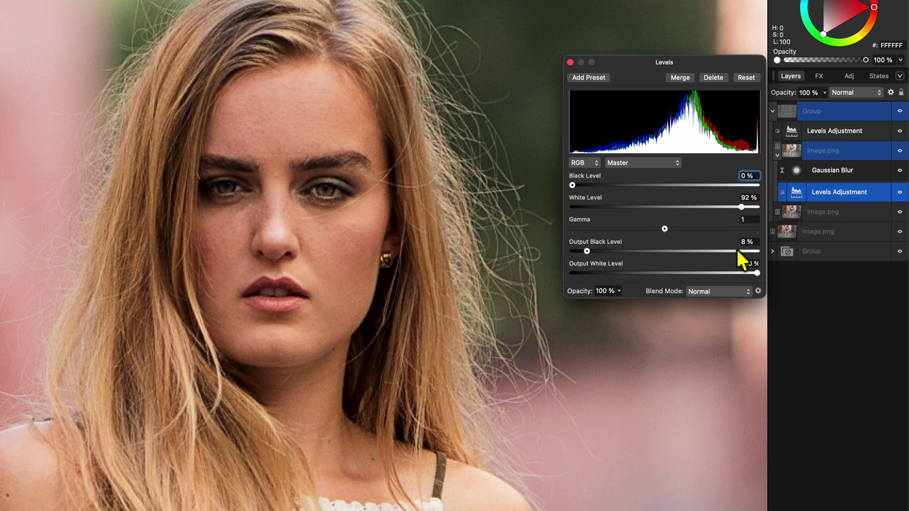
left_click(570, 62)
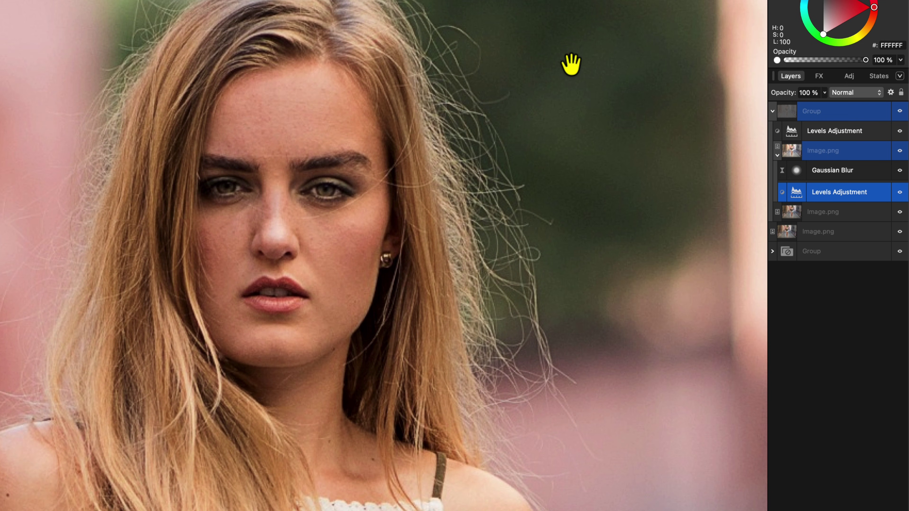
key("super+0")
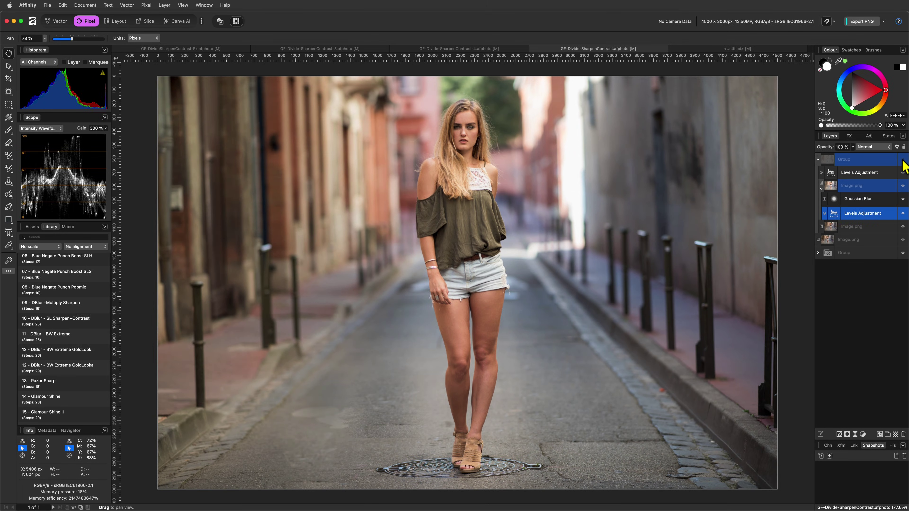
double_click(832, 173)
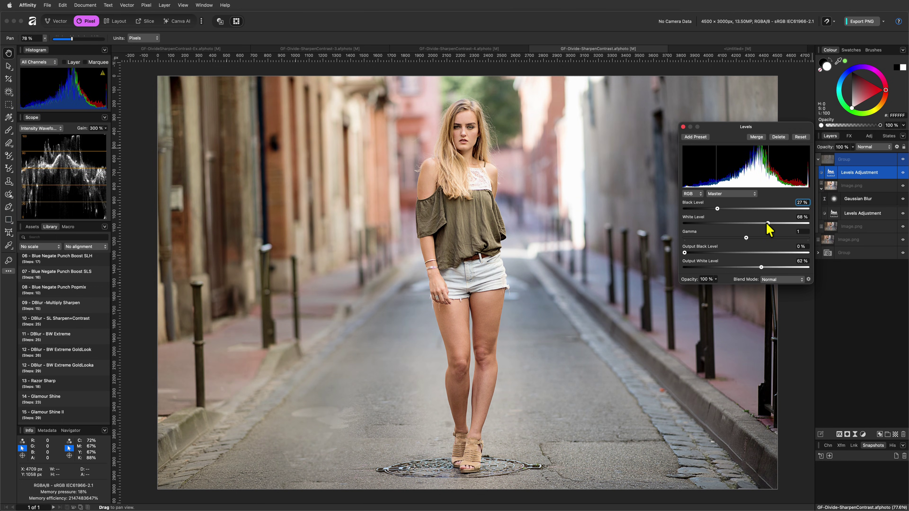
- Close the Levels settings, select the group, and try the DBlur Multiply Sharpen macro, then undo it
left_click(870, 162)
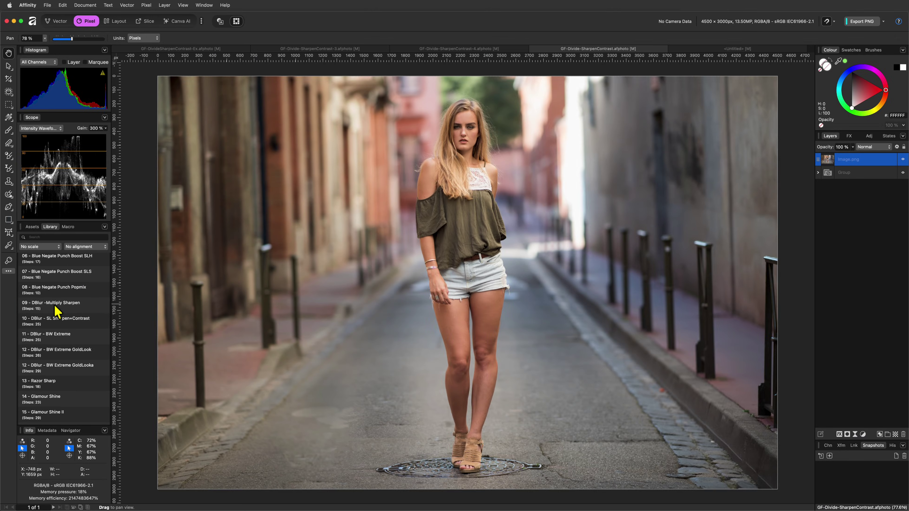
left_click(57, 310)
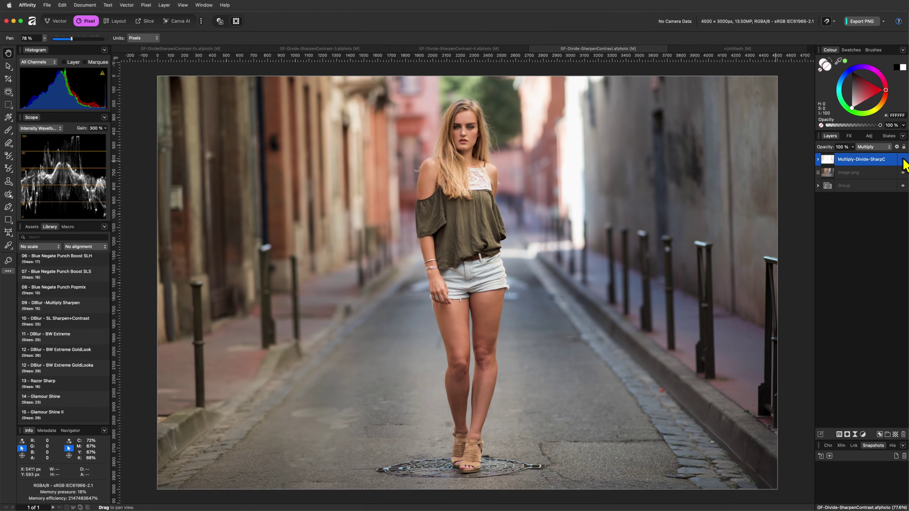
key("super+z")
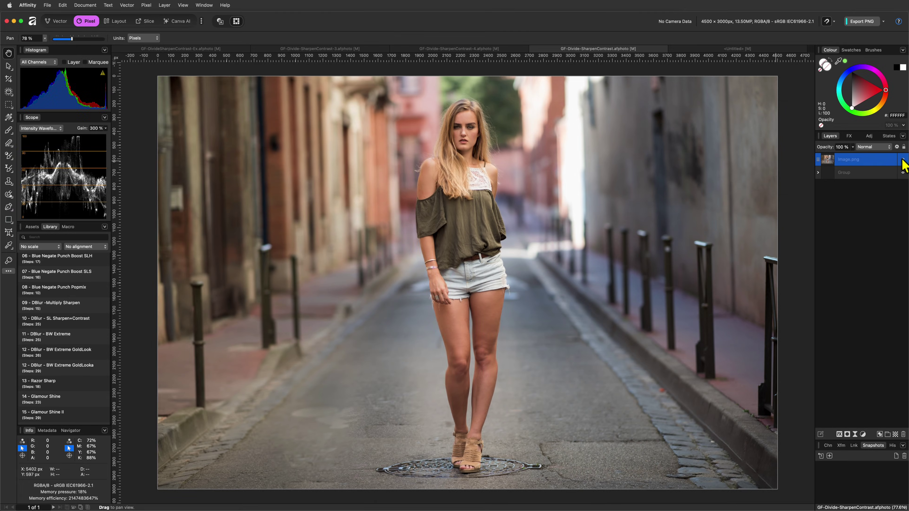
- Try and inspect the DBlur SL Sharpen+Contrast macro, delete it, then apply DBlur BW Extreme
left_click(63, 321)
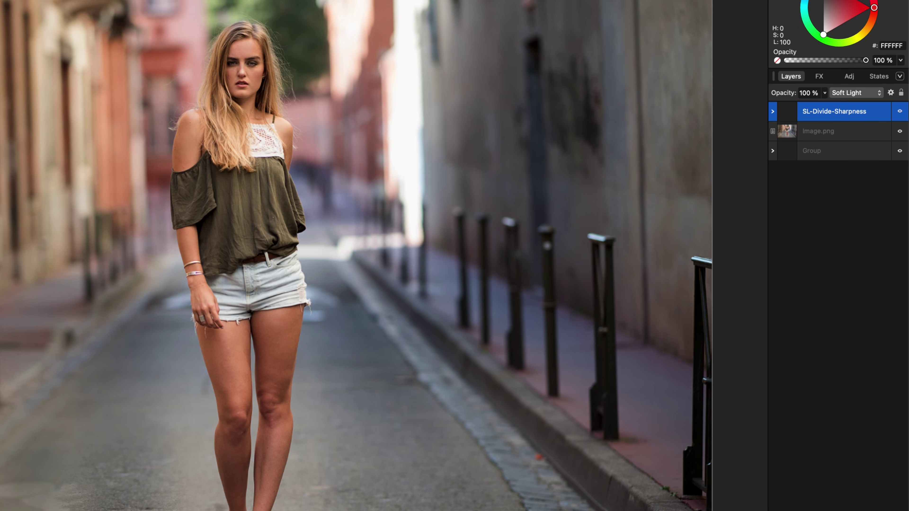
left_click(772, 112)
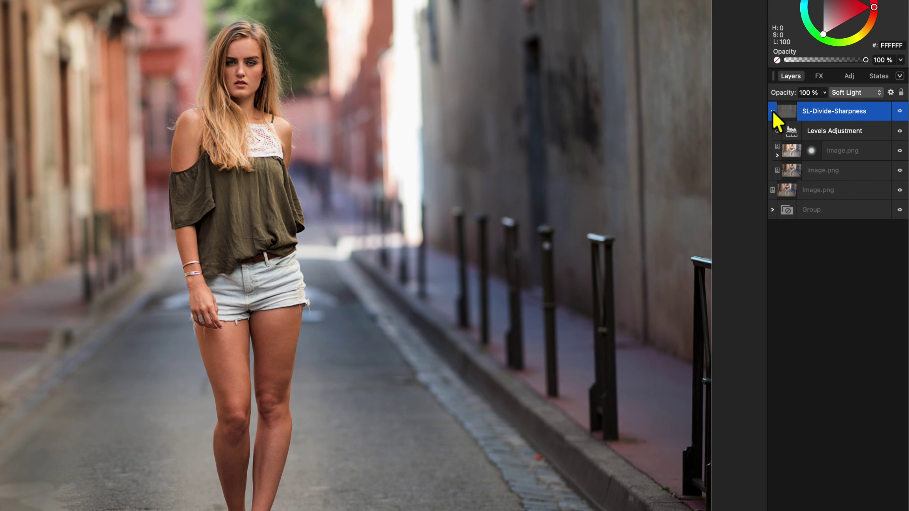
left_click(777, 156)
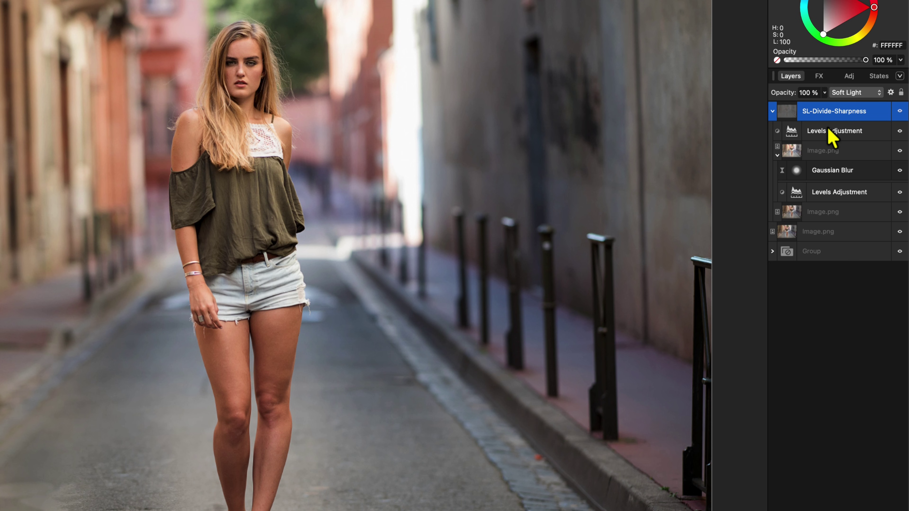
left_click(772, 111)
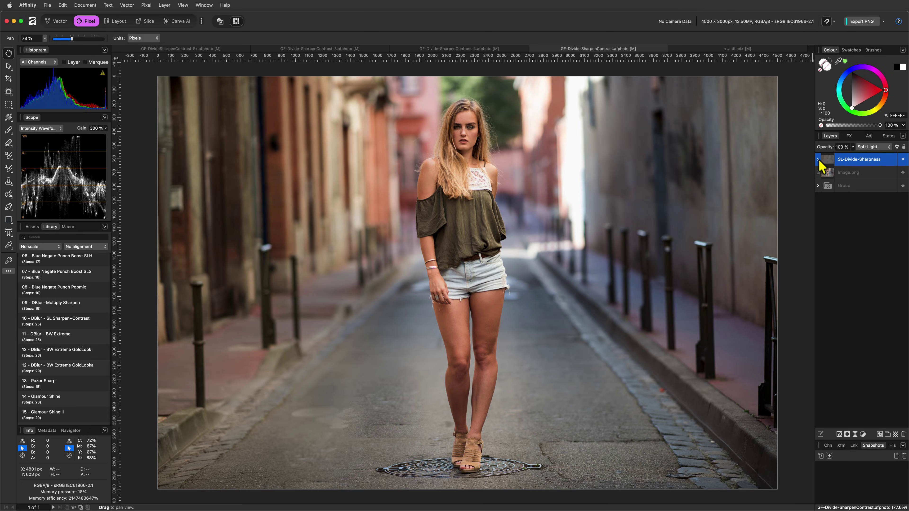
key("Delete")
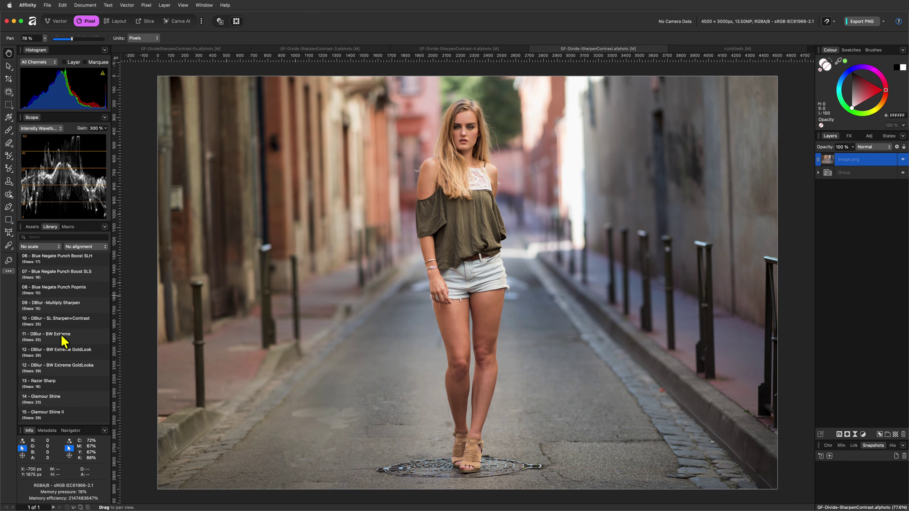
left_click(62, 340)
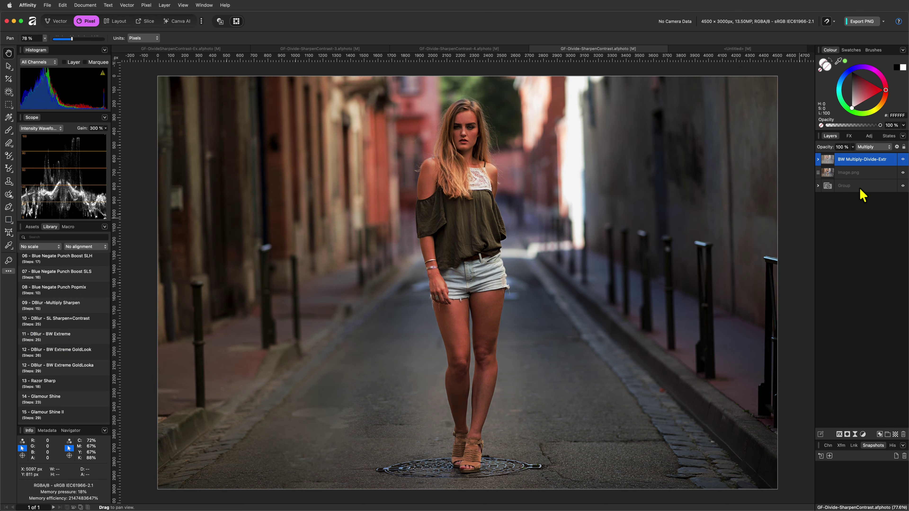
- On the black-and-white portrait, try the BW Extreme and BW Extreme GoldLook macros, then delete their layers
key("super+z")
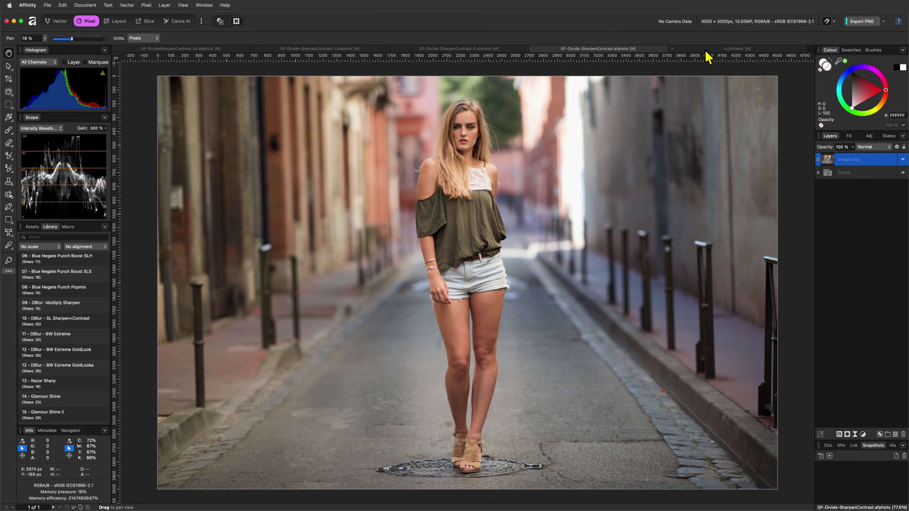
left_click(706, 51)
left_click(74, 340)
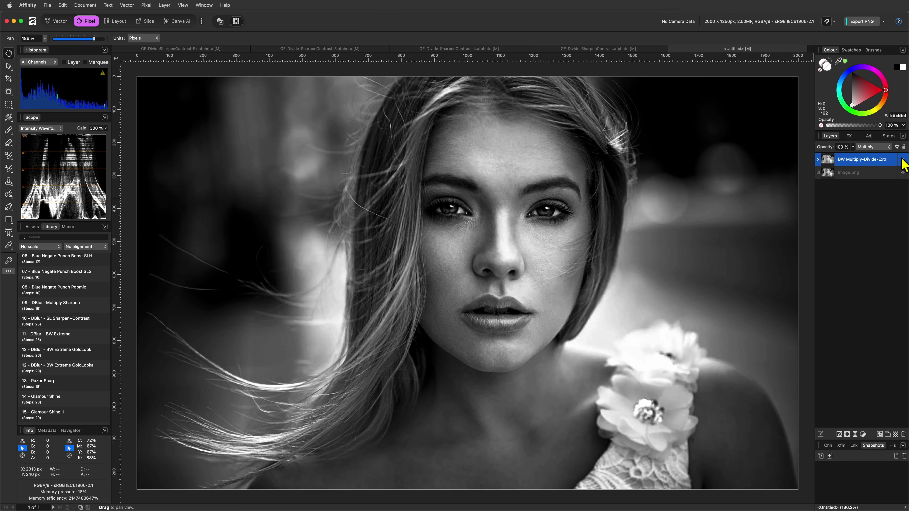
key("super+z")
left_click(68, 352)
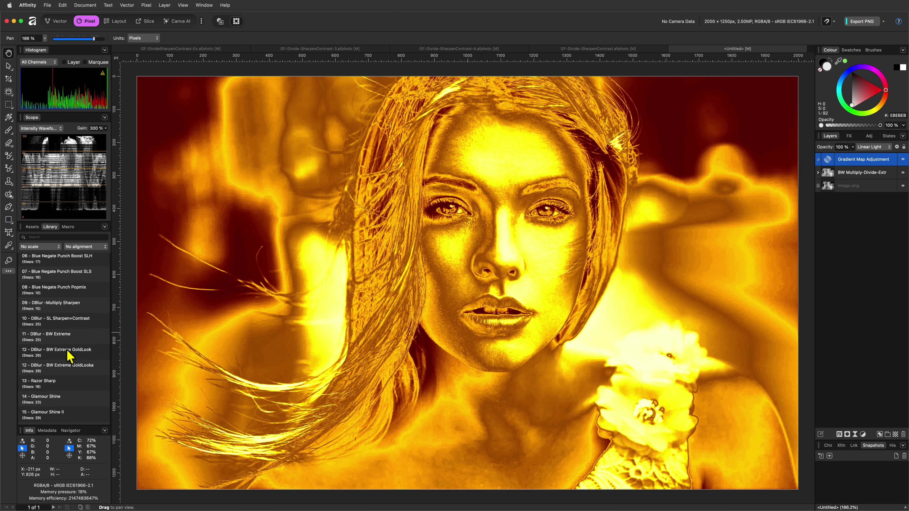
left_click(903, 160)
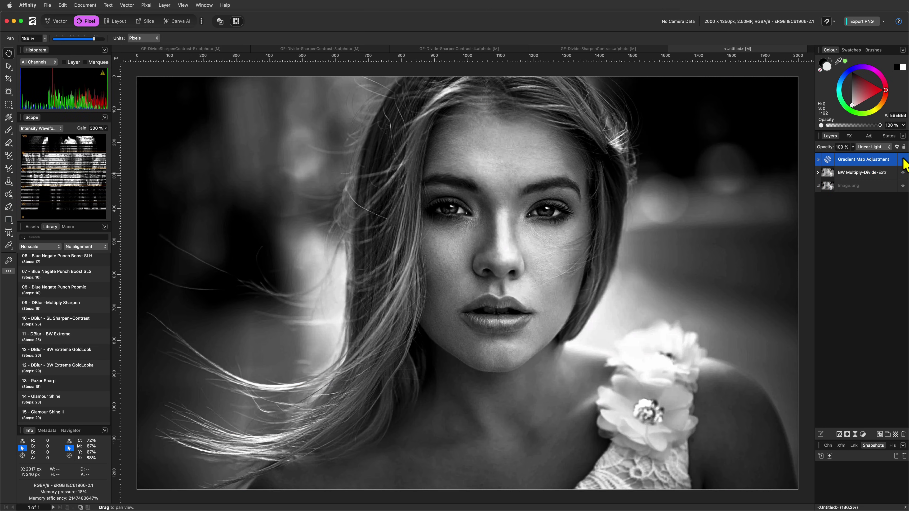
left_click(872, 172, "shift")
key("Delete")
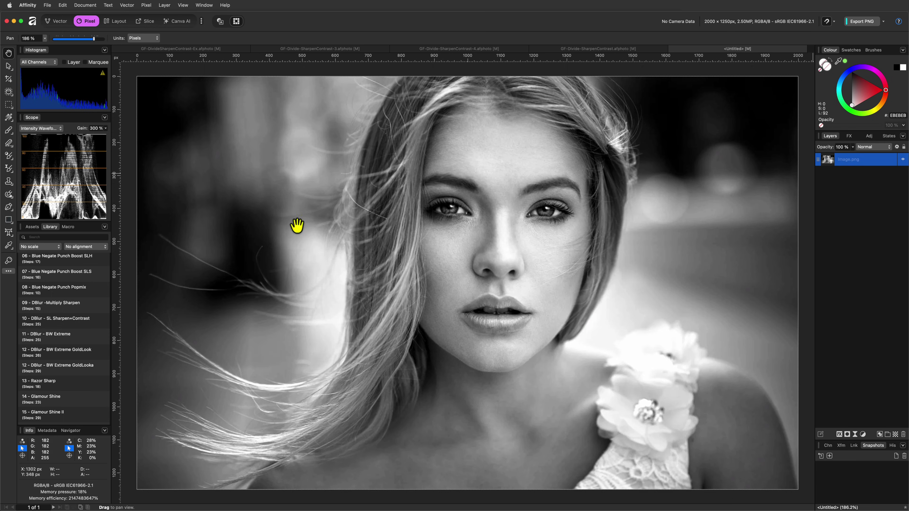
- Apply BW Extreme GoldLooka, compare gold and black-and-white via the Gradient Map layers, then undo it
left_click(56, 367)
left_click(867, 173)
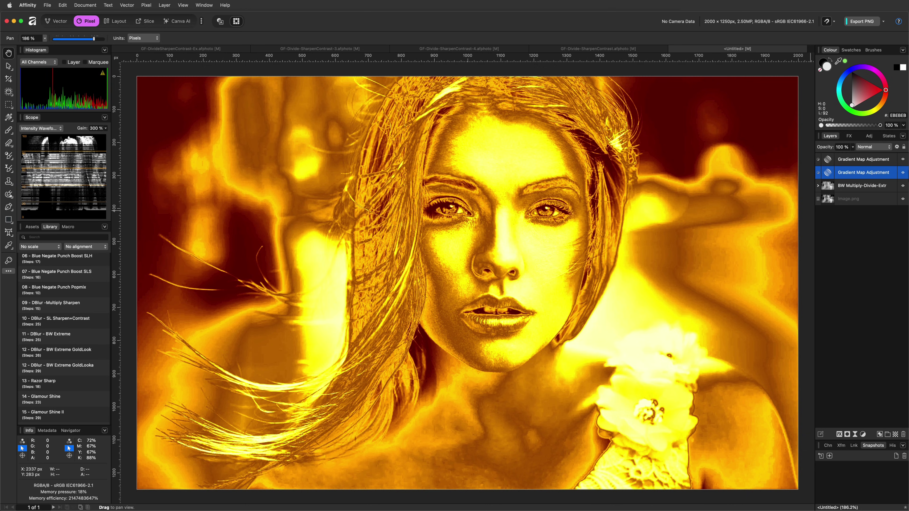
left_click(903, 173)
left_click(902, 160)
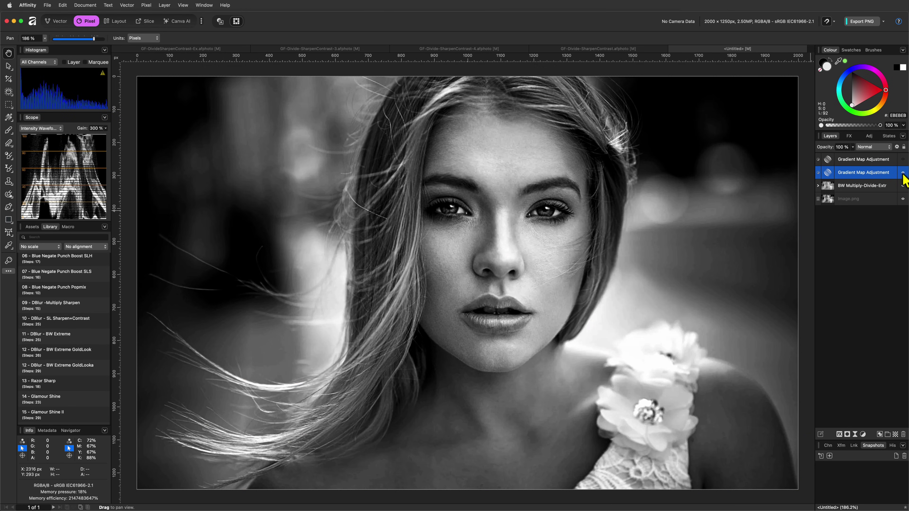
left_click(903, 173)
left_click(903, 171)
left_click(902, 161)
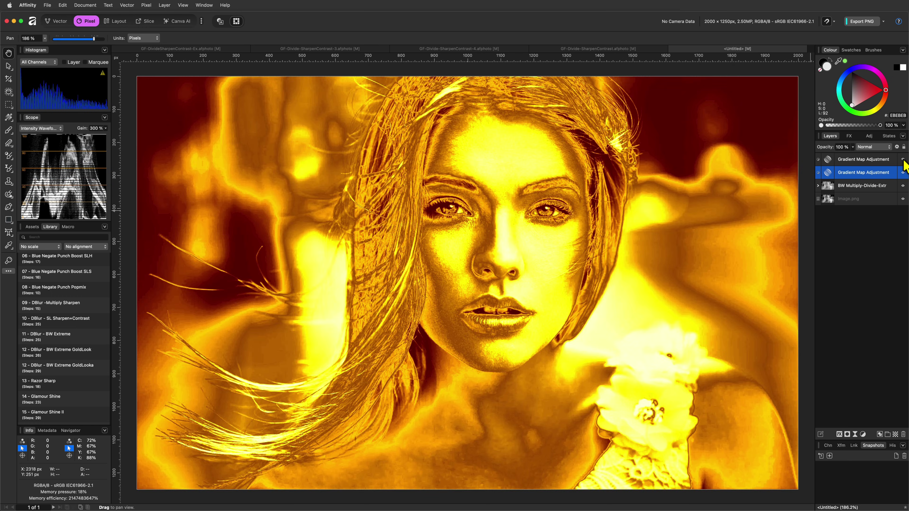
left_click(902, 173)
key("super+z")
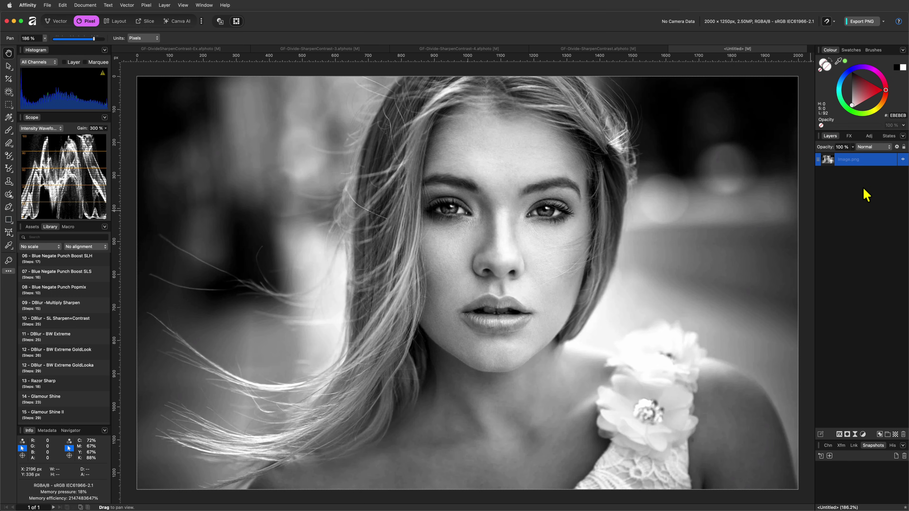
- Switch to the angel statue document, then to the GF-DivideSharpenContrast-Ex street photo
left_click(344, 49)
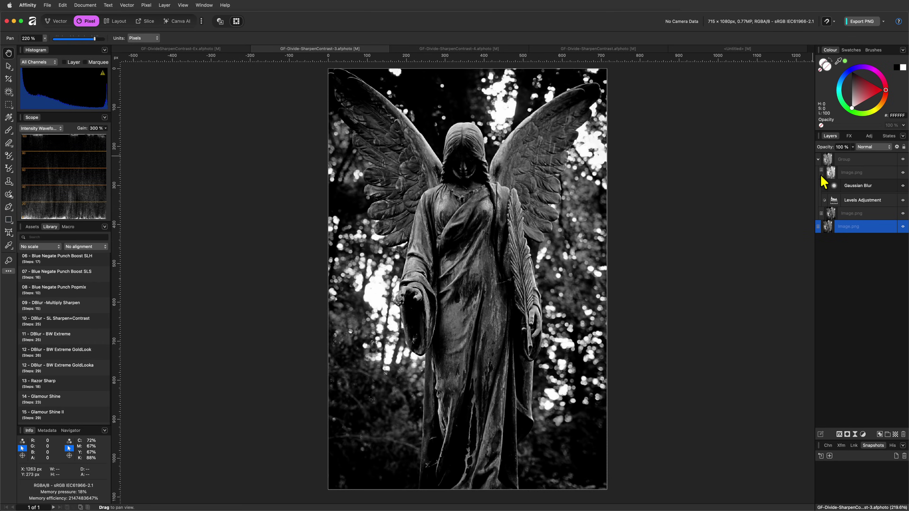
left_click(220, 49)
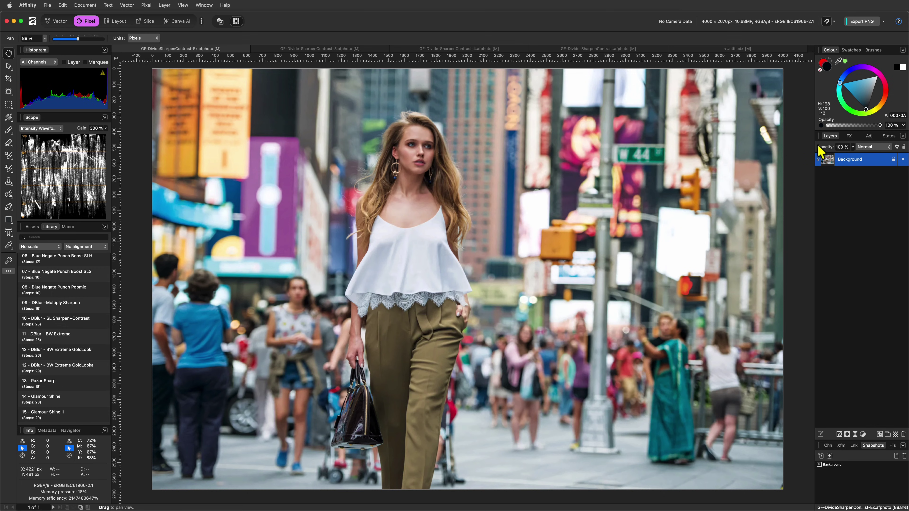
- Apply DBlur SL Sharpen+Contrast to the street photo and add a Black & White adjustment inside its group
left_click(74, 322)
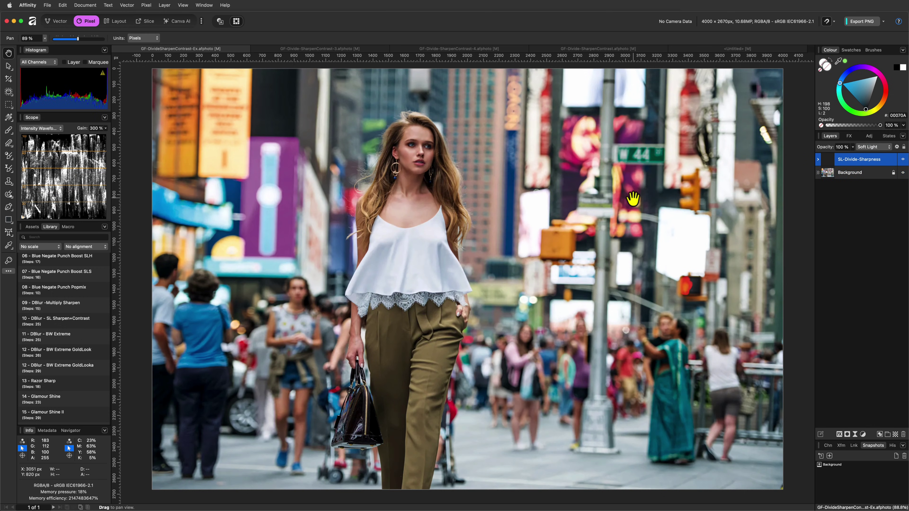
left_click(817, 159)
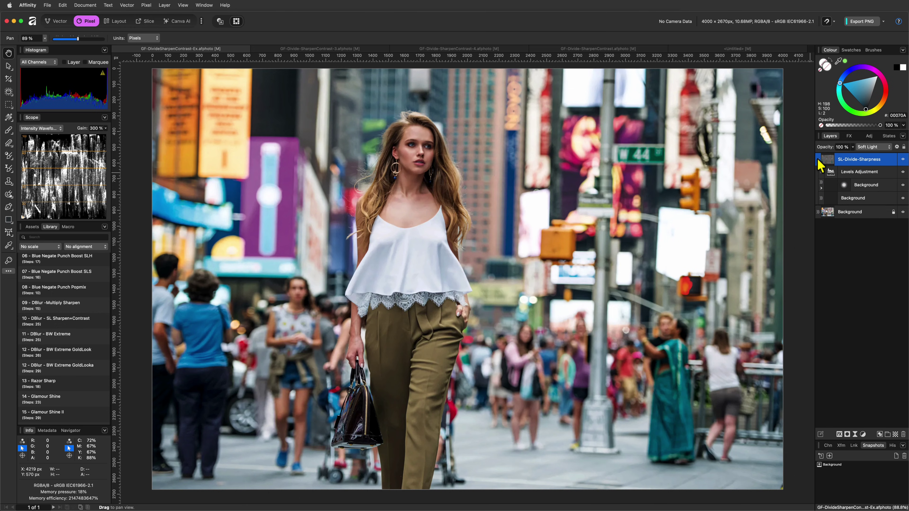
left_click(822, 188)
left_click(860, 213)
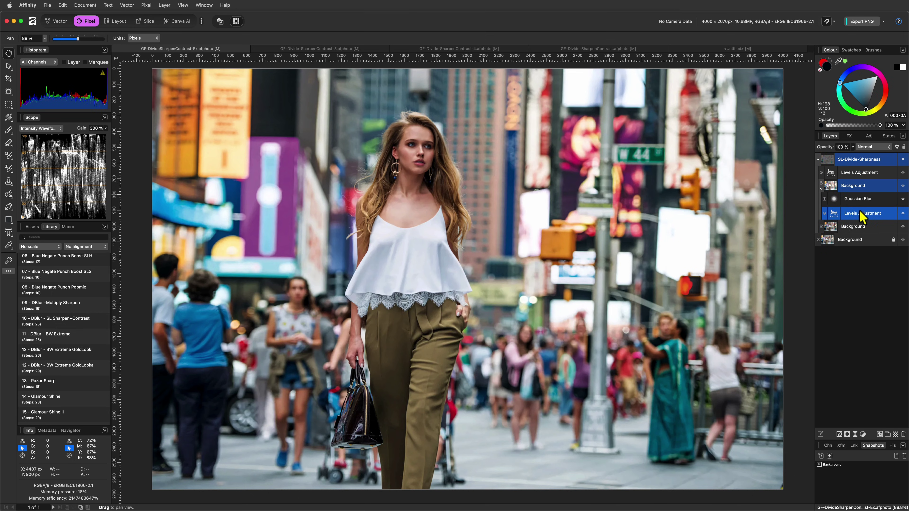
left_click(847, 434)
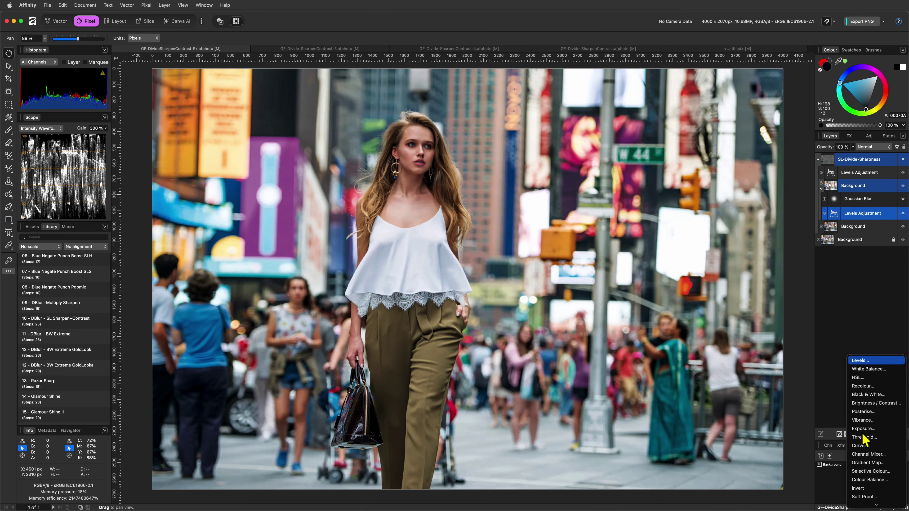
left_click(865, 387)
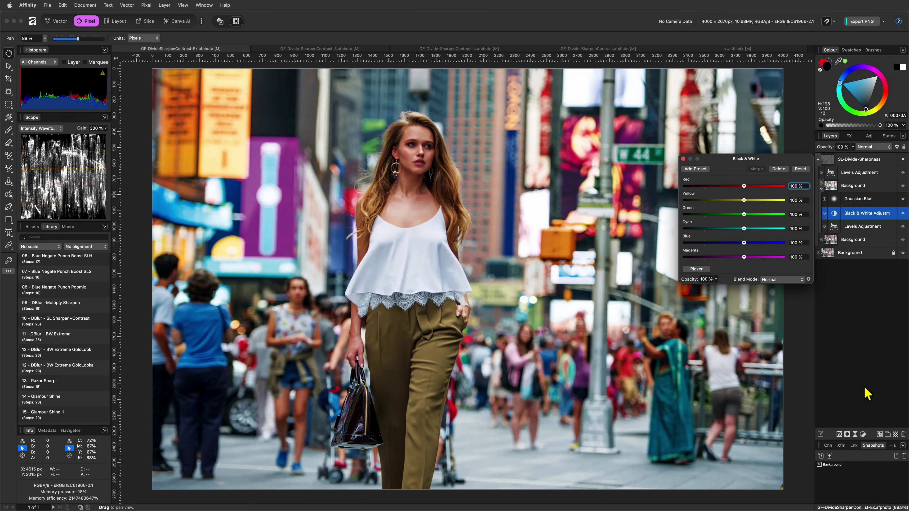
left_click(685, 159)
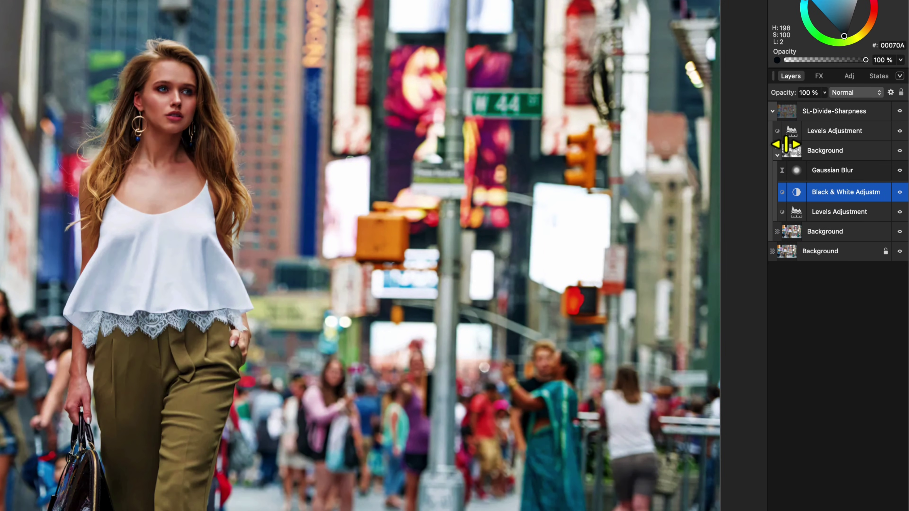
- Set the upper Levels white level to 65% with a raised black level, and compare with sharpening off
double_click(791, 132)
mouse_move(758, 207)
left_mouse_down()
mouse_move(671, 211)
mouse_move(694, 212)
left_mouse_up()
left_click_drag(571, 185, 608, 185)
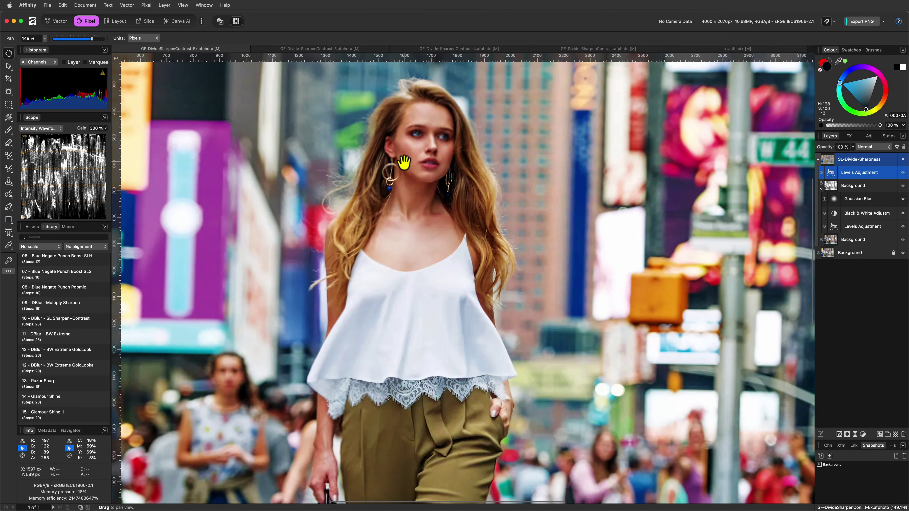
scroll(404, 163, "up", 5)
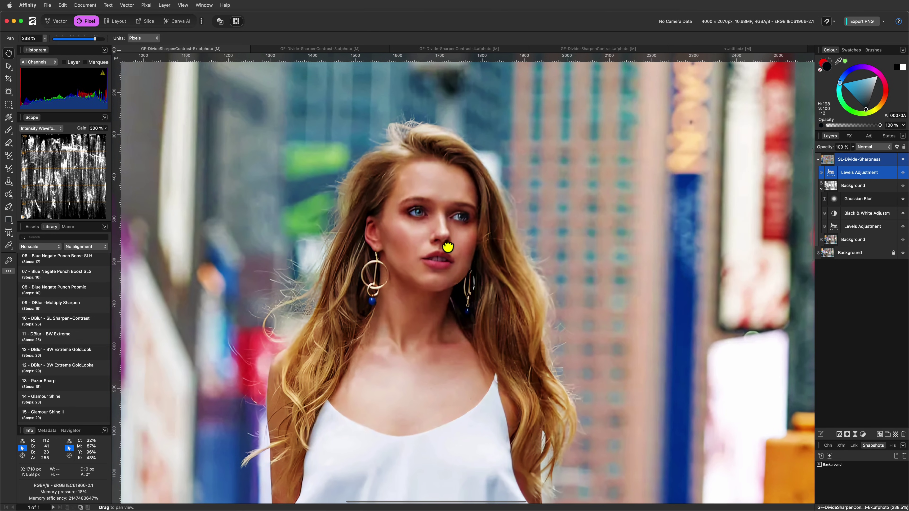
left_click(902, 160)
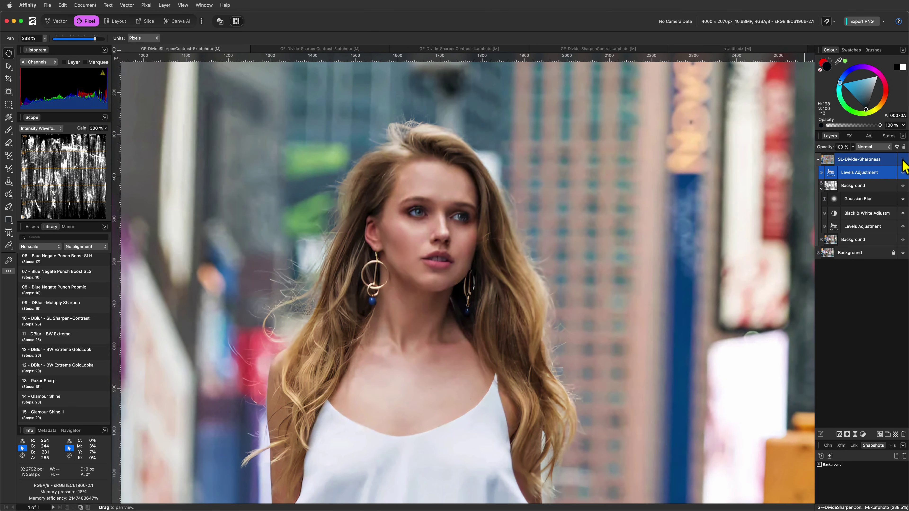
left_click(902, 160)
left_click(444, 49)
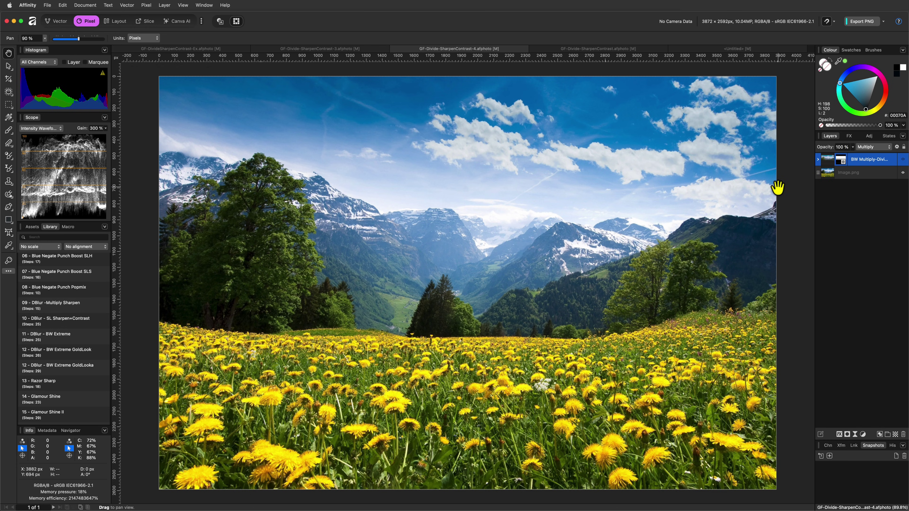
- Expand the landscape's BW Multiply-Divide group and toggle it off and on to compare before and after
left_click(818, 160)
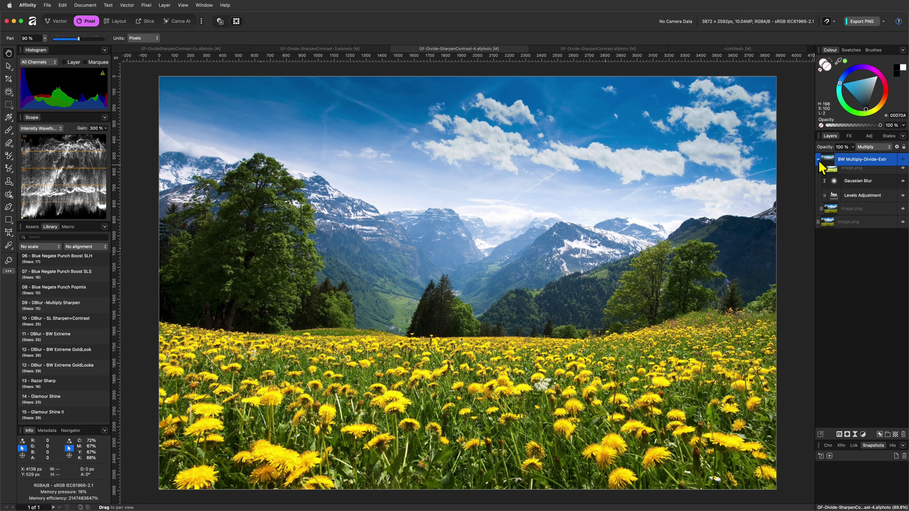
left_click(902, 160)
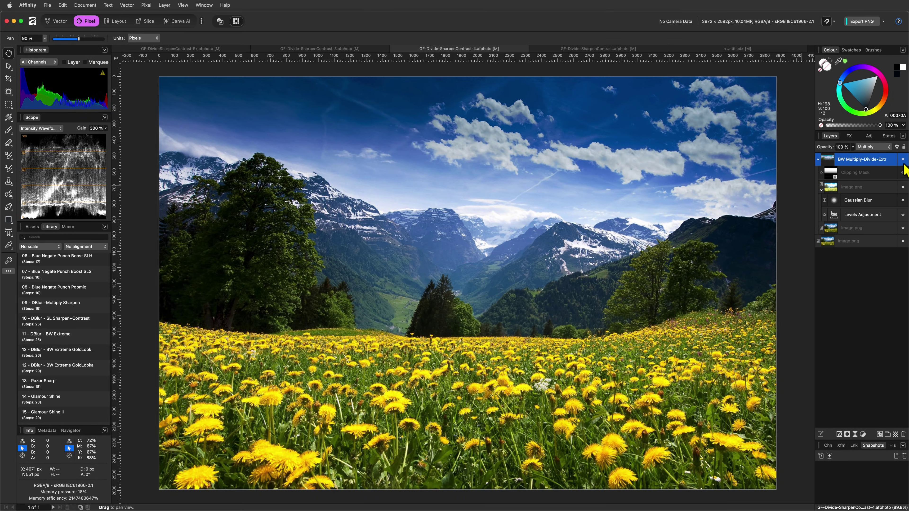
left_click(903, 160)
left_click(903, 159)
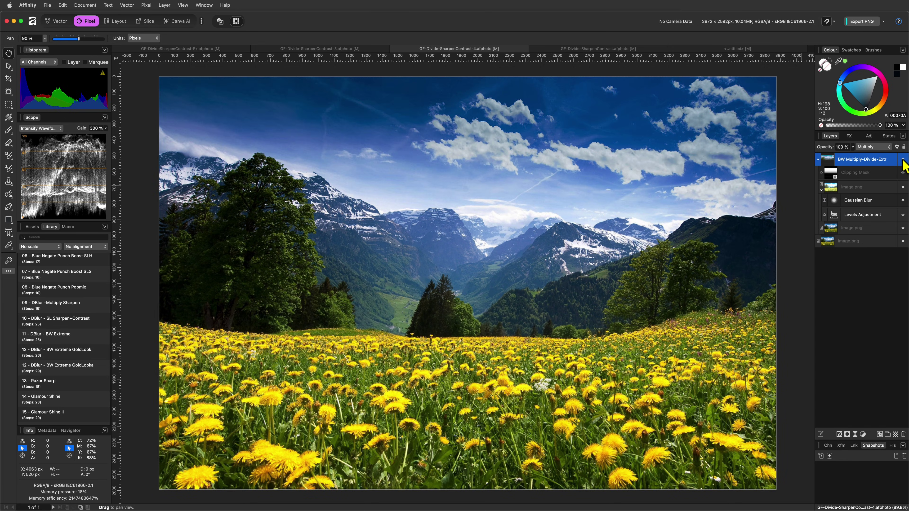
left_click(903, 160)
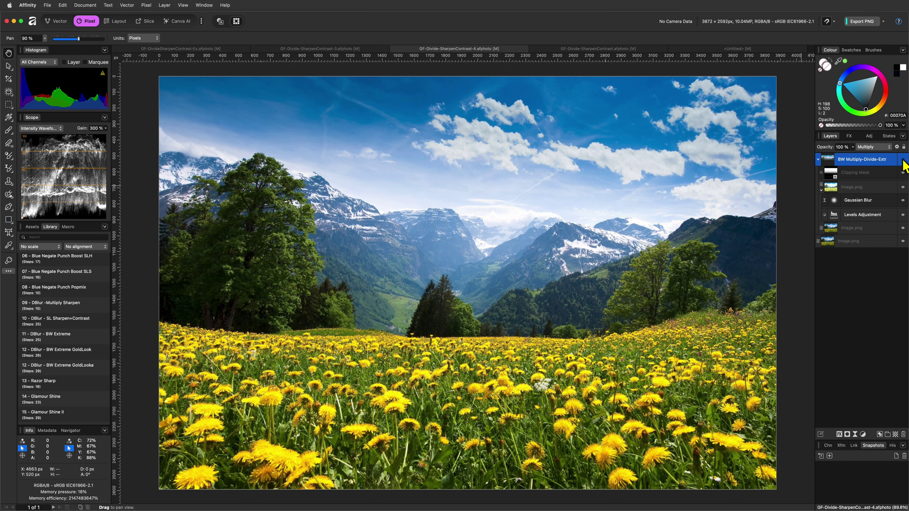
left_click(903, 160)
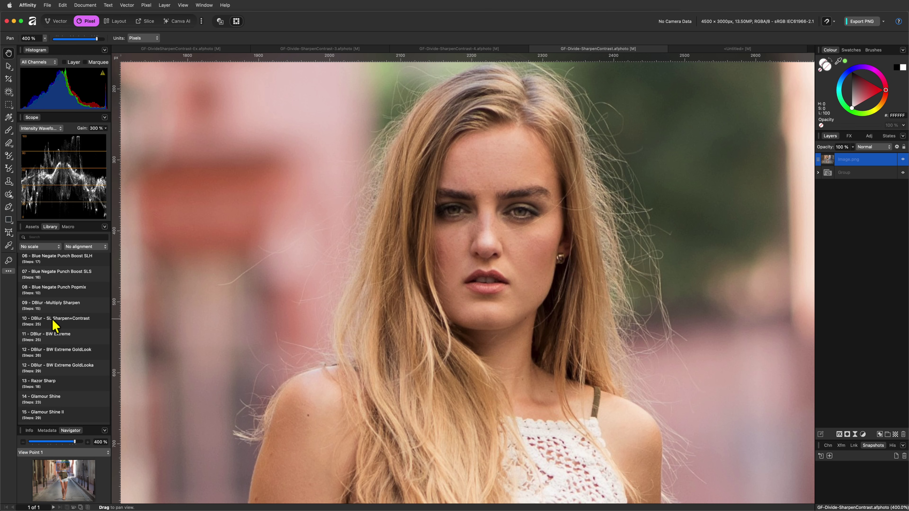
- Apply DBlur SL Sharpen+Contrast to the portrait and lower the upper Levels white level to 56%
left_click(54, 320)
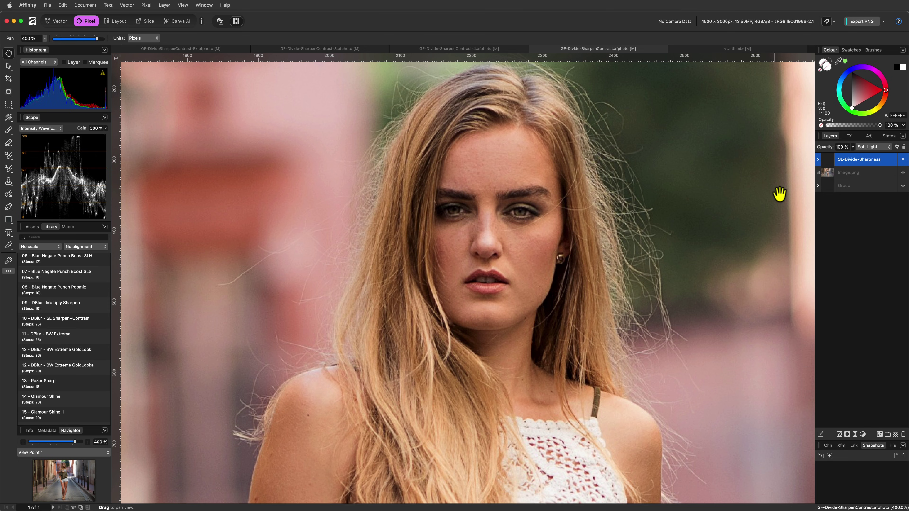
left_click(818, 159)
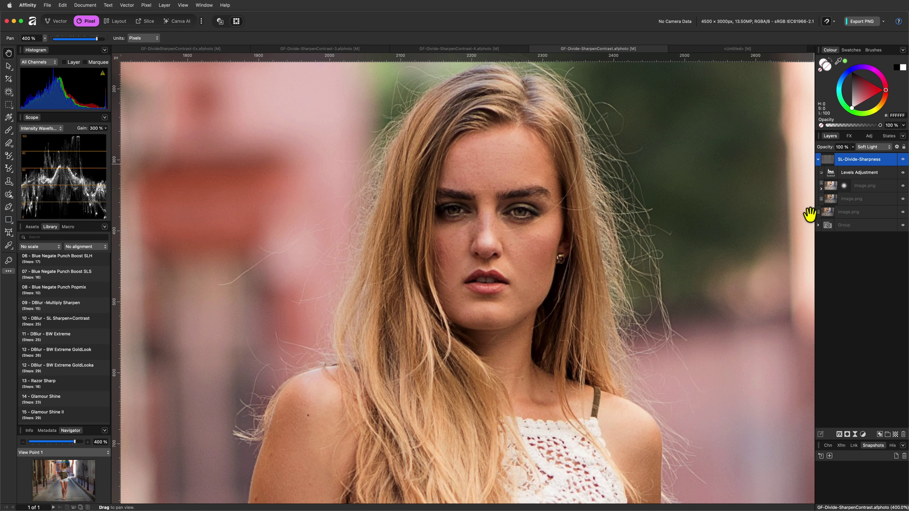
left_click(822, 186)
double_click(834, 213)
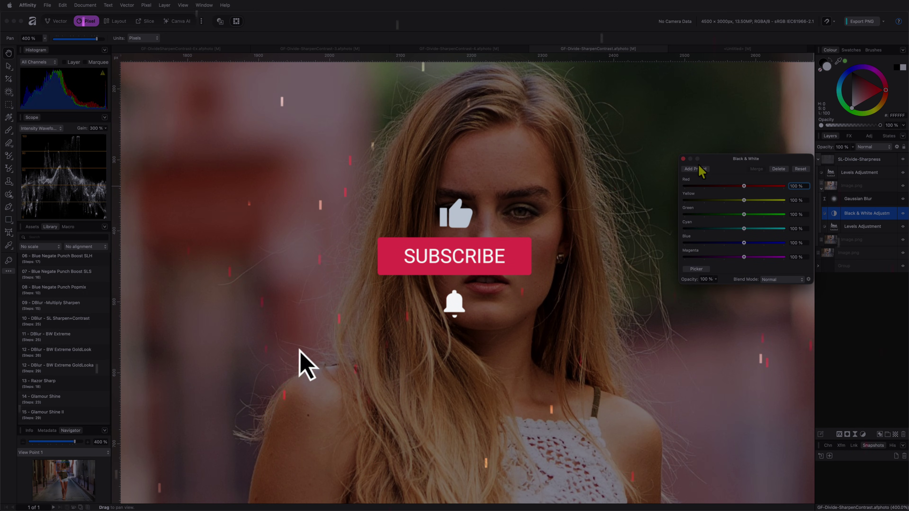
left_click(682, 159)
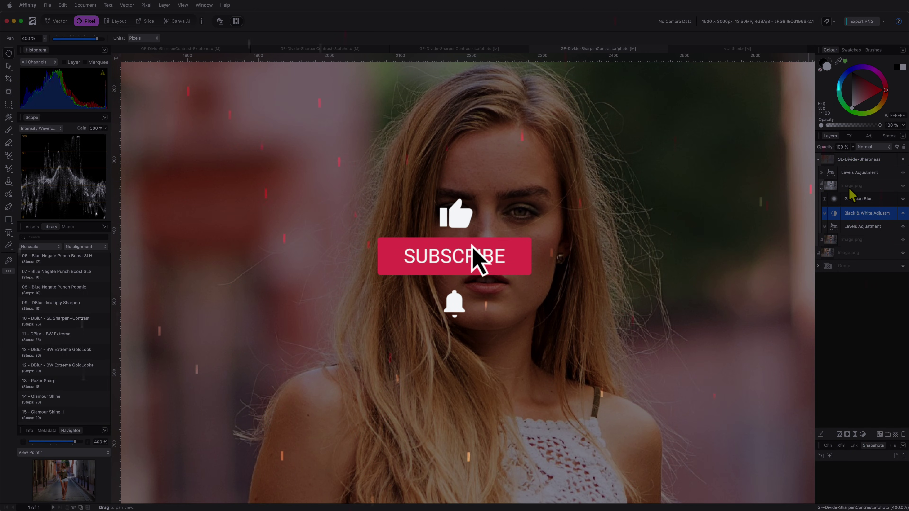
double_click(859, 172)
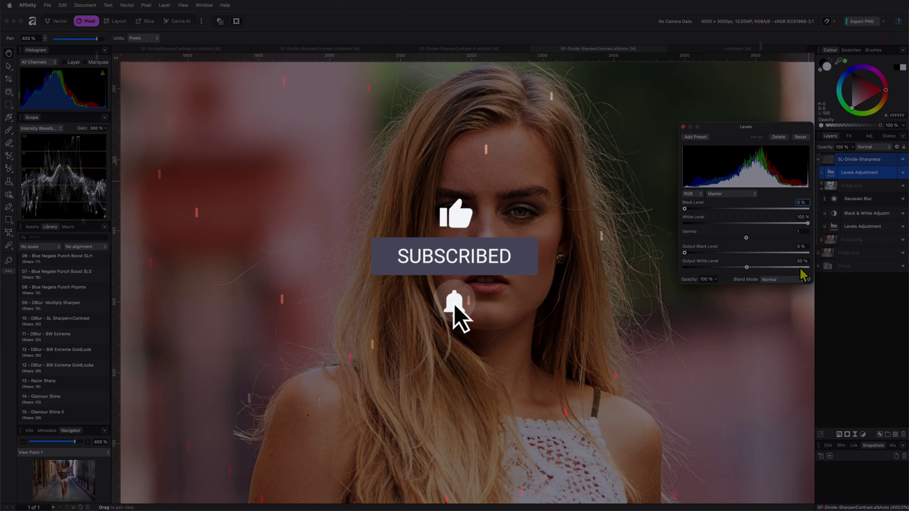
left_click_drag(808, 223, 753, 223)
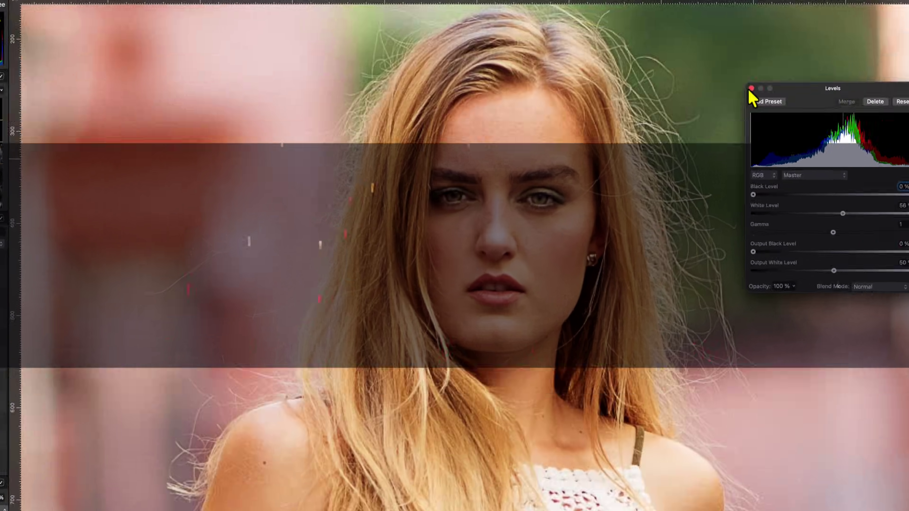